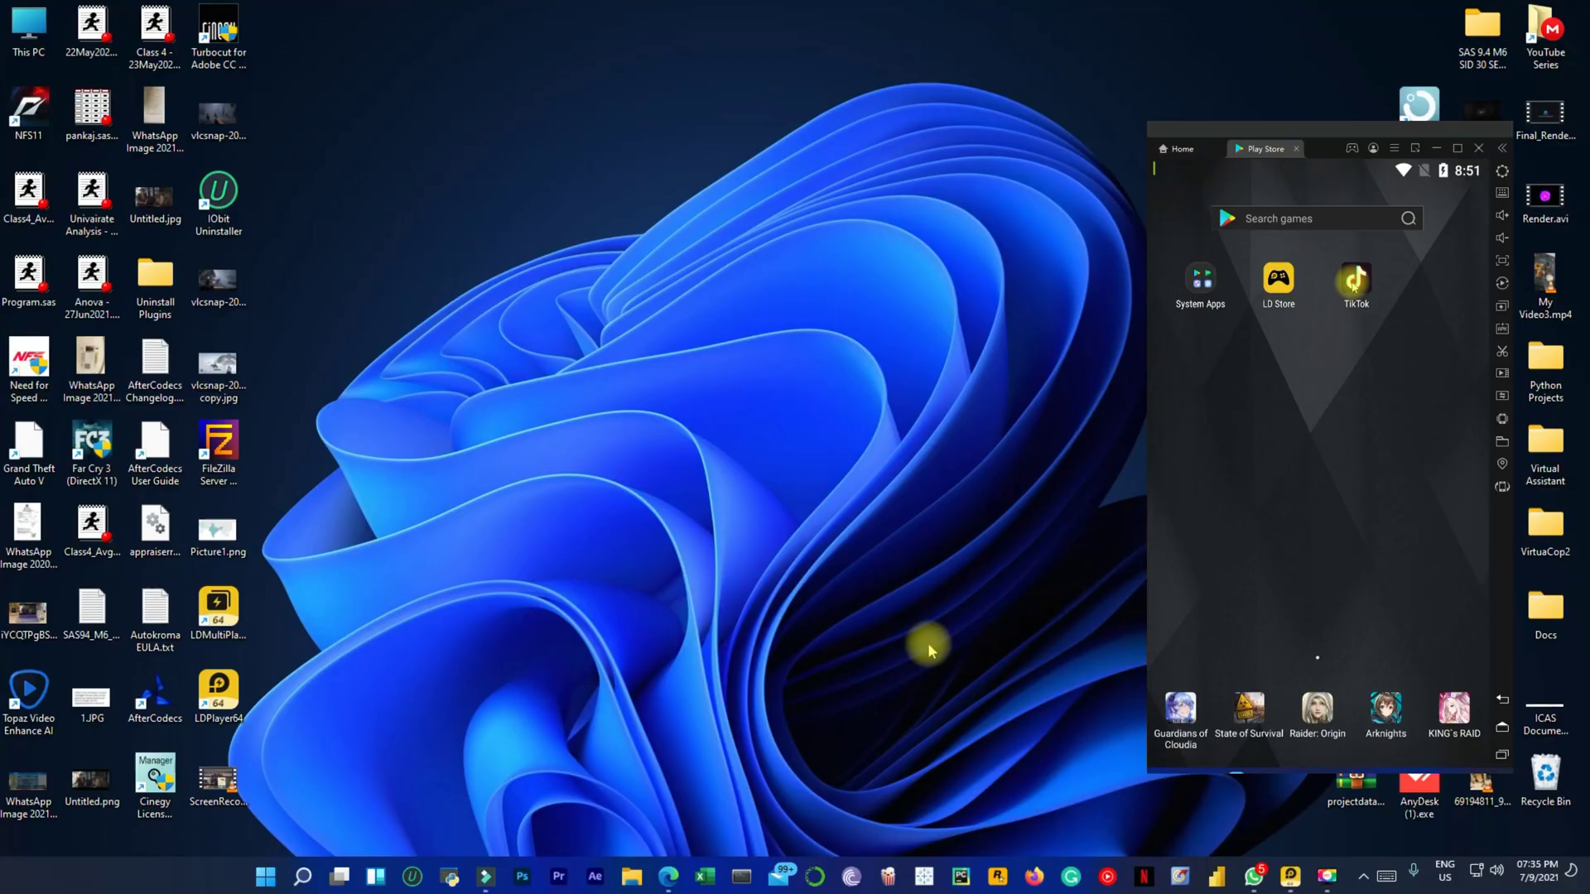
# - Launch TikTok, accept the Privacy Policy Update, scroll the feed and open the Me profile
pyautogui.click(1354, 282)
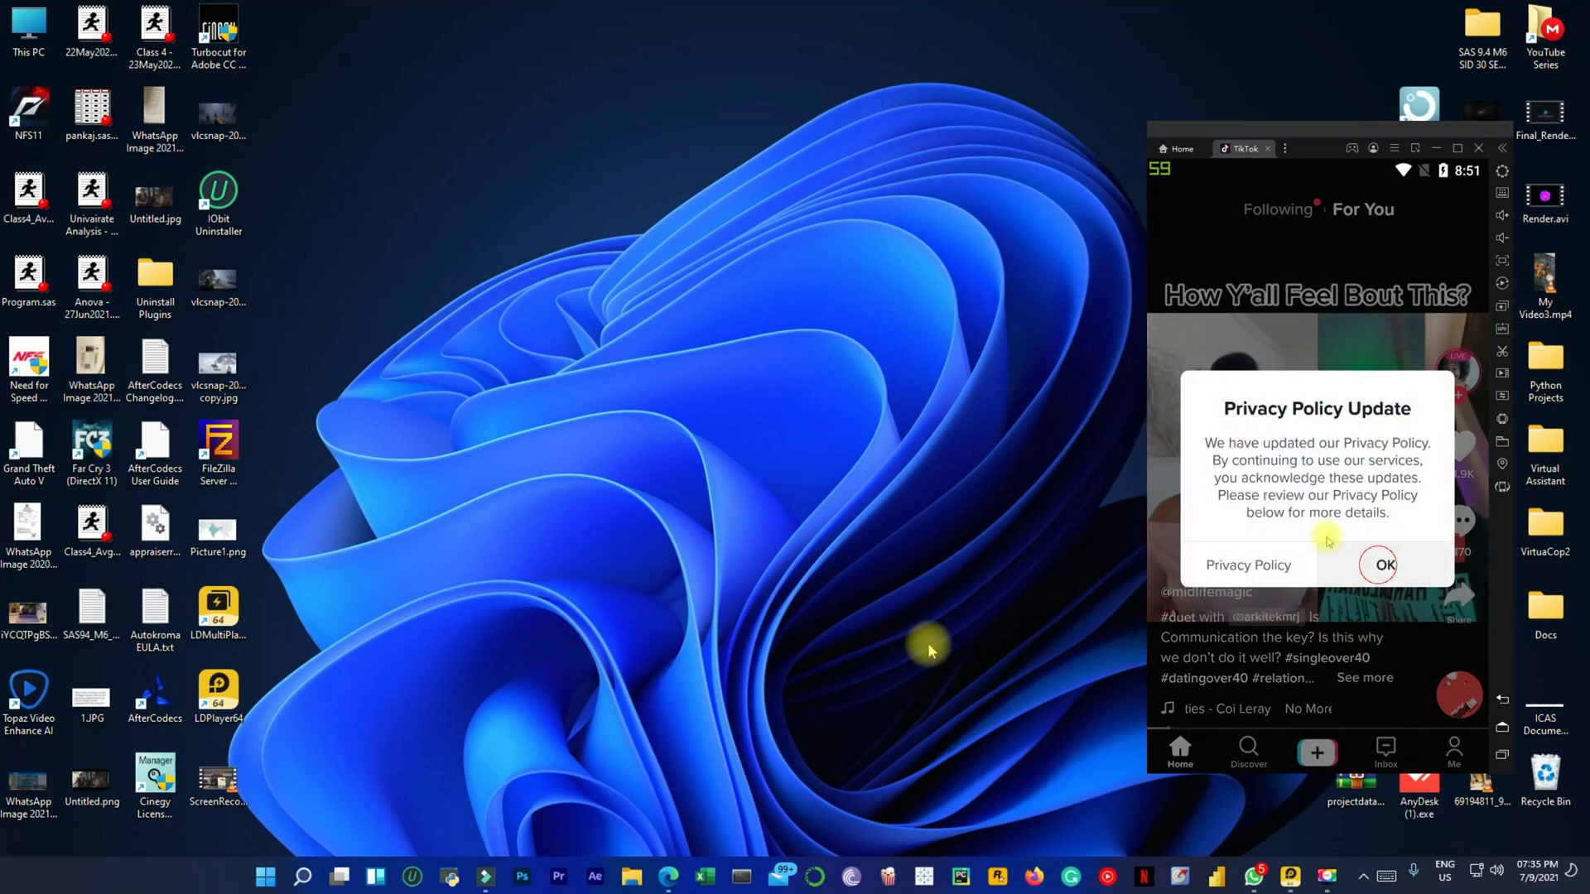
pyautogui.click(1385, 565)
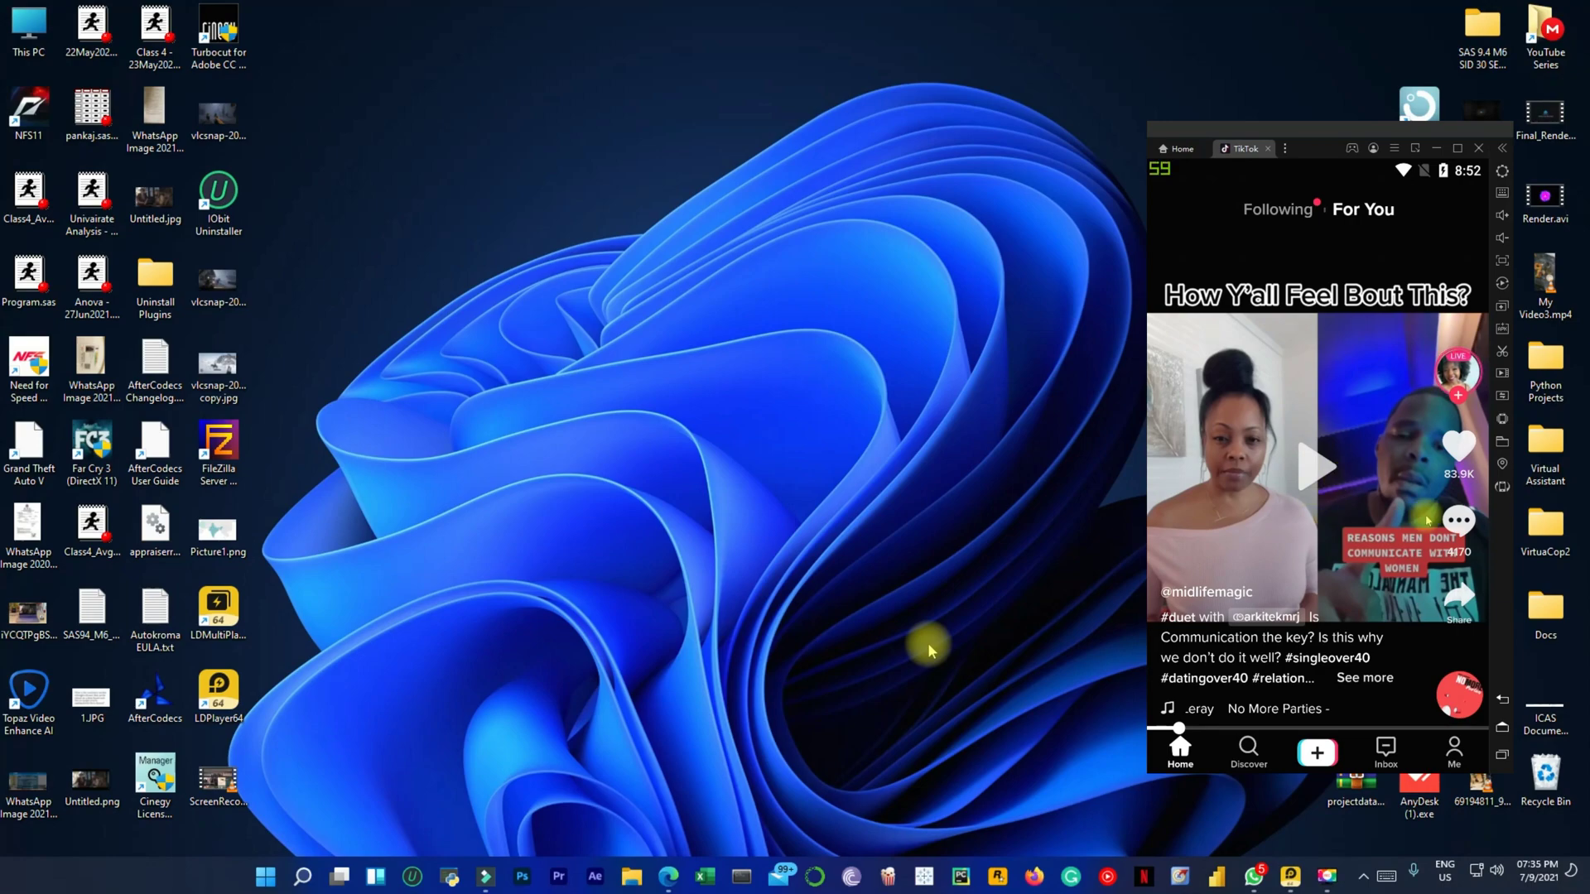
pyautogui.moveTo(1345, 149); pyautogui.dragTo(1296, 137)
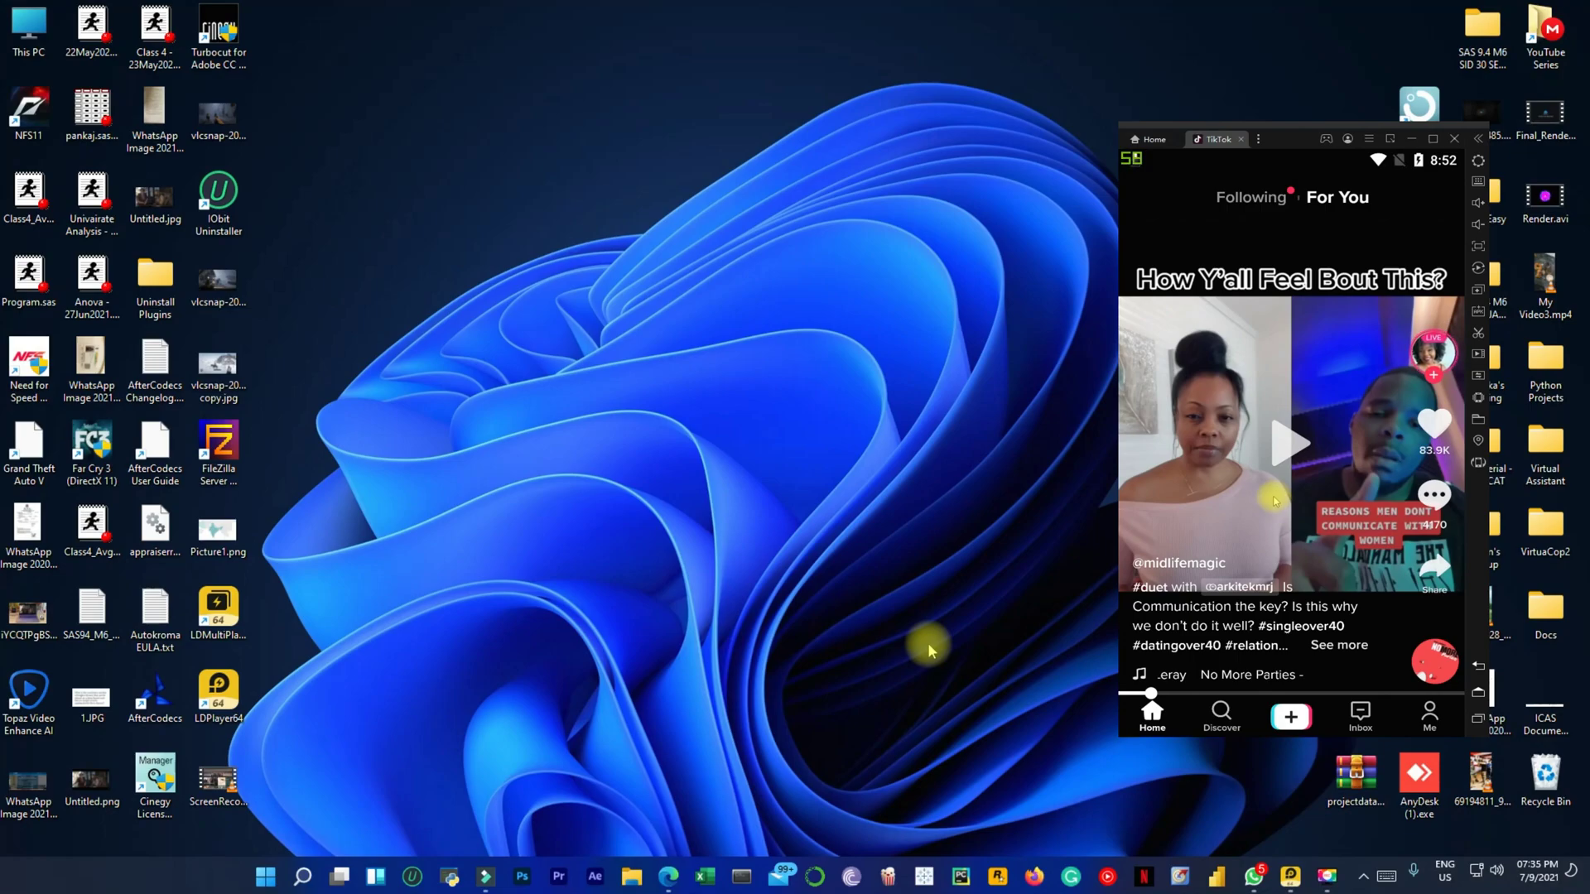
pyautogui.scroll(-1, 1274, 500)
pyautogui.scroll(-1, 1299, 507)
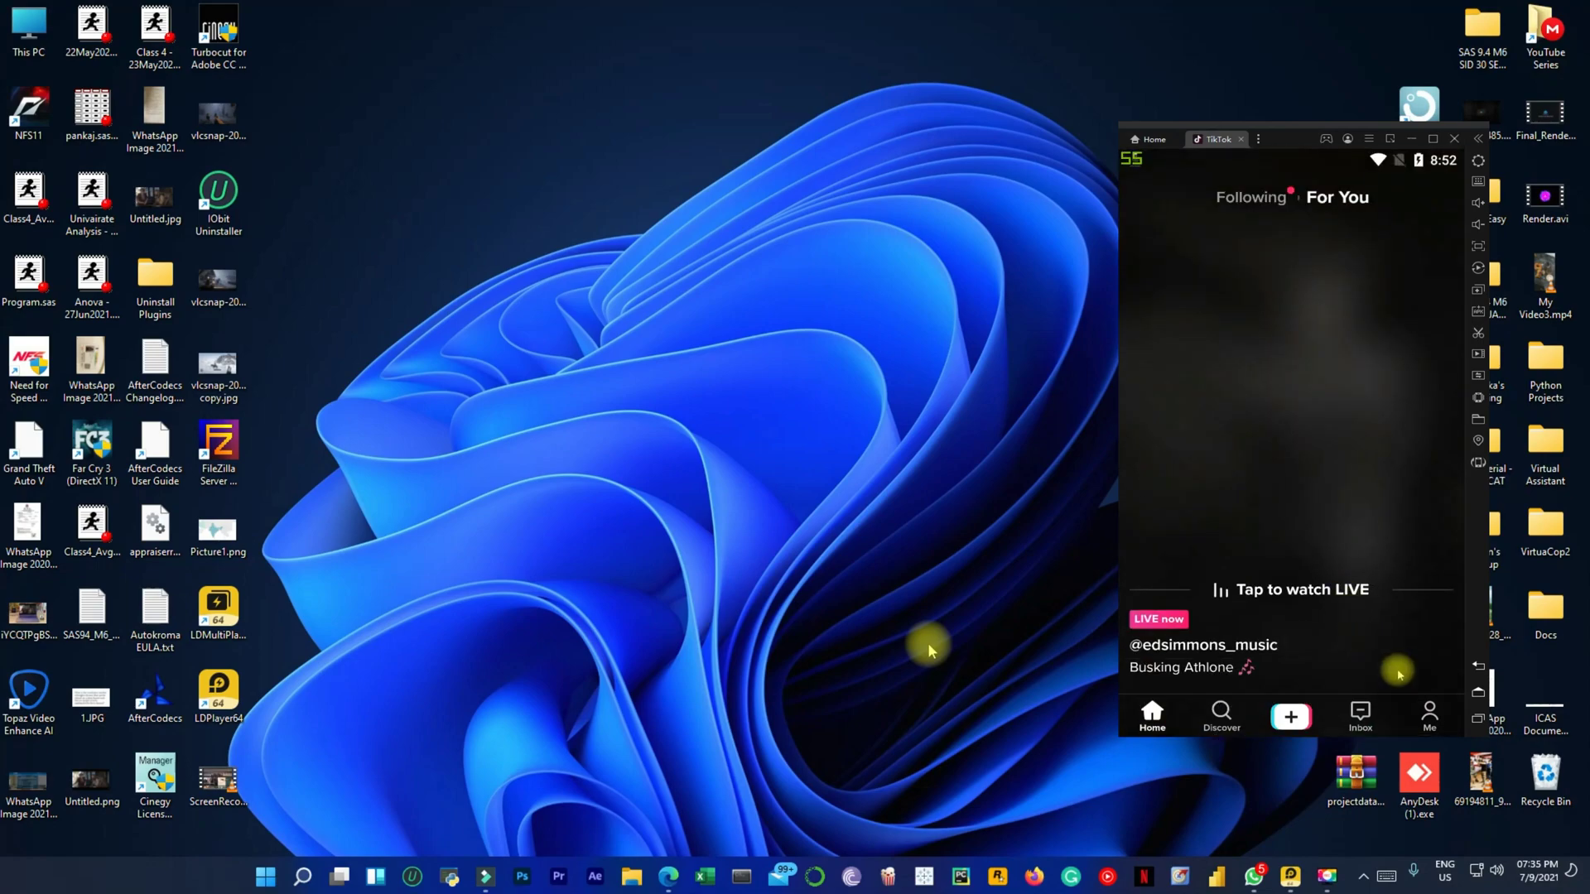
pyautogui.click(1429, 714)
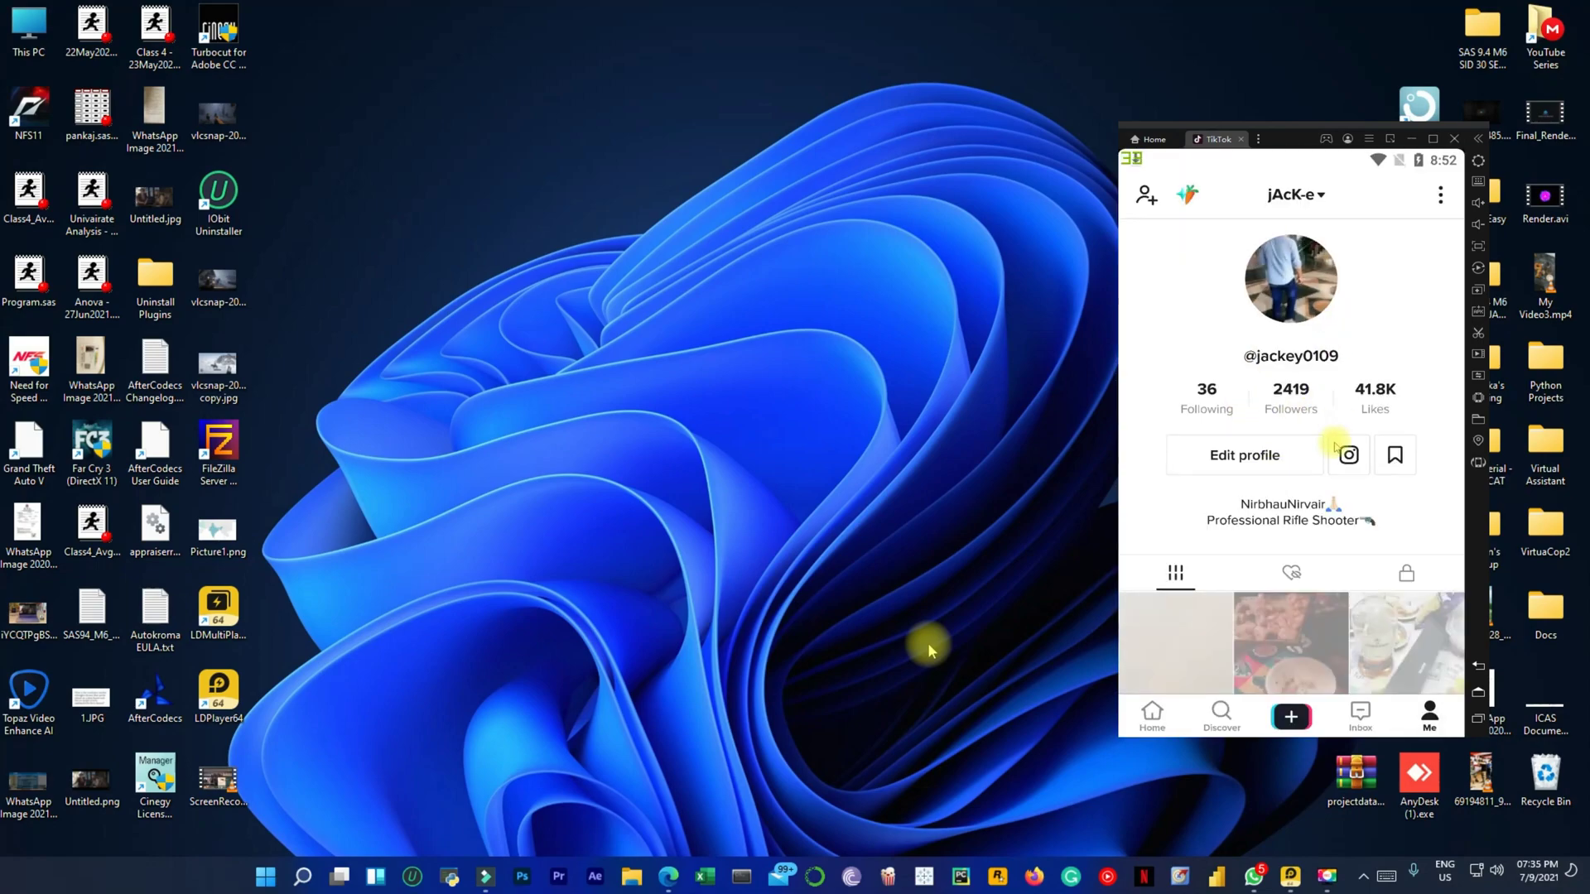
# - Scroll down to the DuckDuckGo seed4me results with the Seed4.Me VPN panel
pyautogui.scroll(-4, 1354, 518)
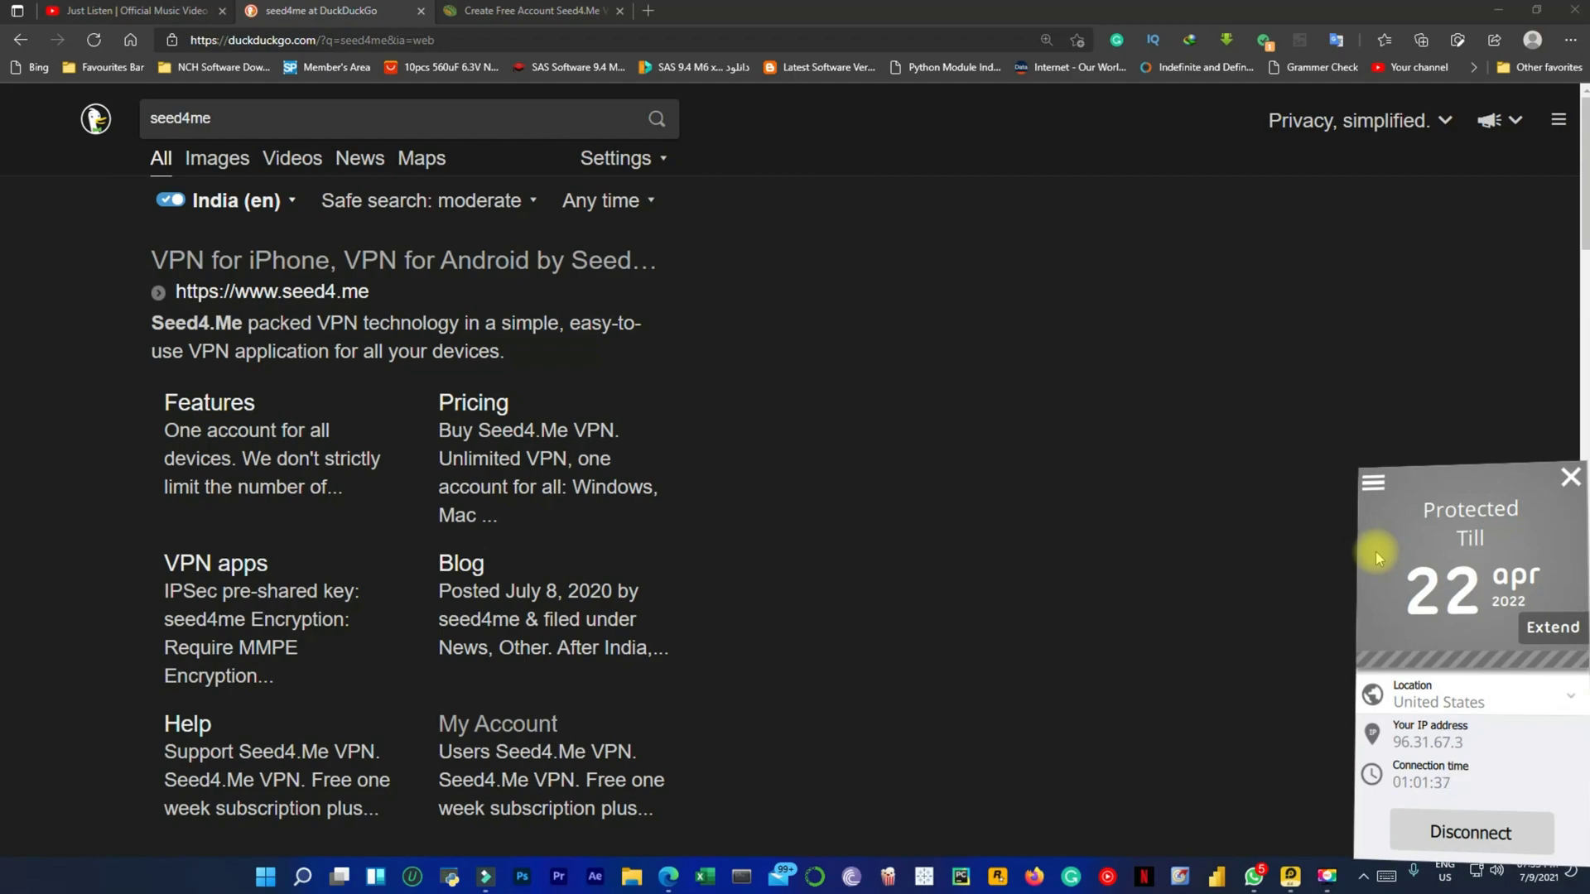
# - Browse the Seed4.Me Location country list, then dismiss the panel back to the search results
pyautogui.click(1394, 690)
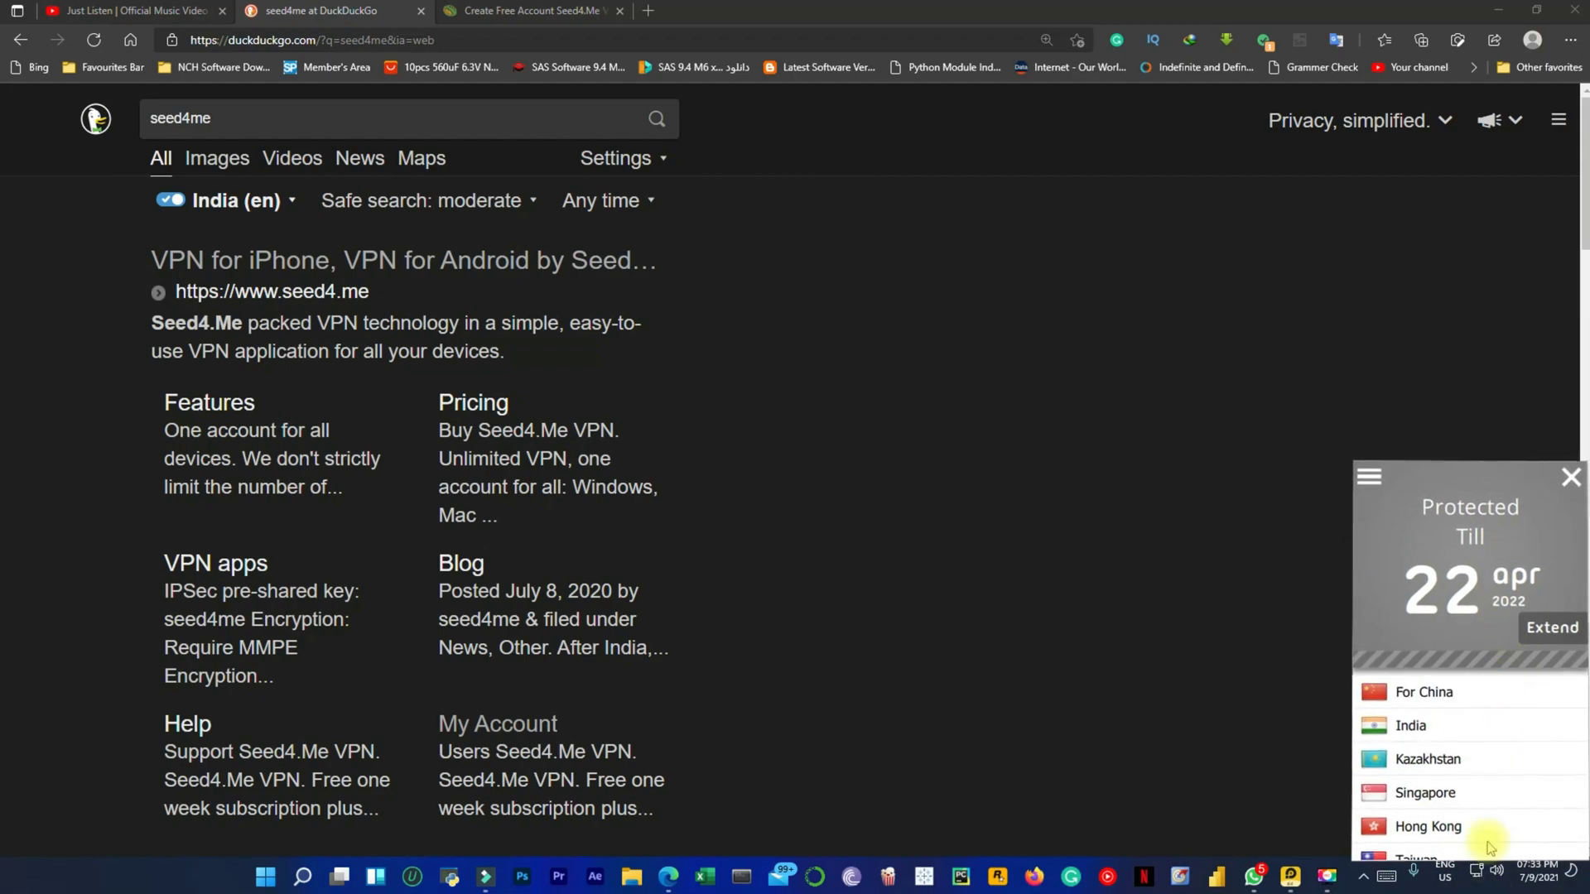
pyautogui.scroll(-3, 1482, 778)
pyautogui.scroll(3, 1480, 770)
pyautogui.click(1253, 636)
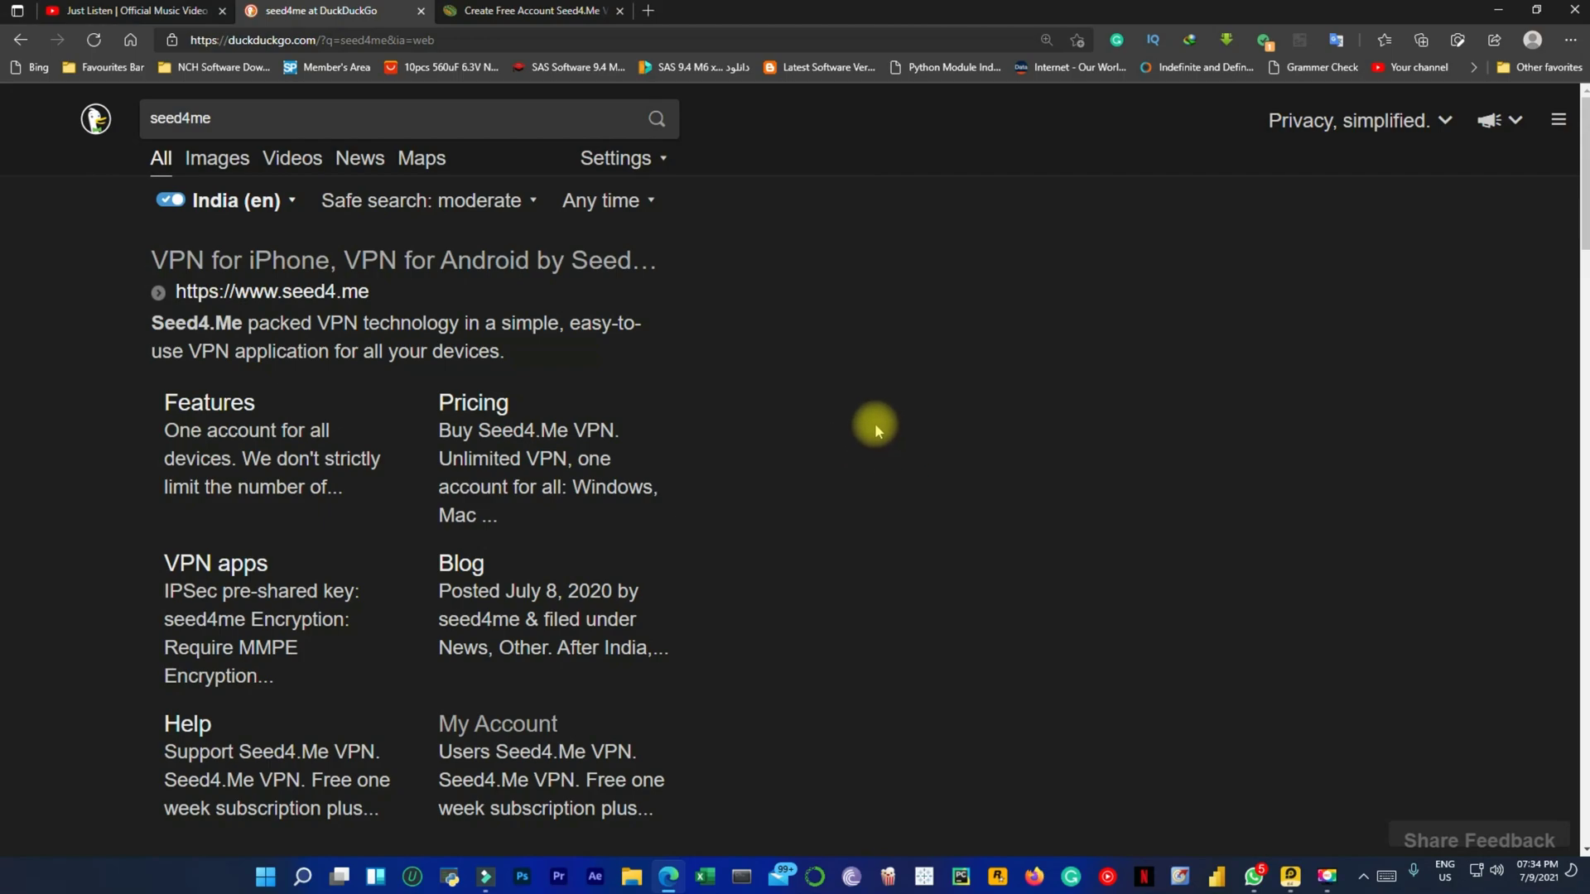
# - Open the Create Free Account page and fill in the e-mail address from the browser suggestion
pyautogui.click(508, 15)
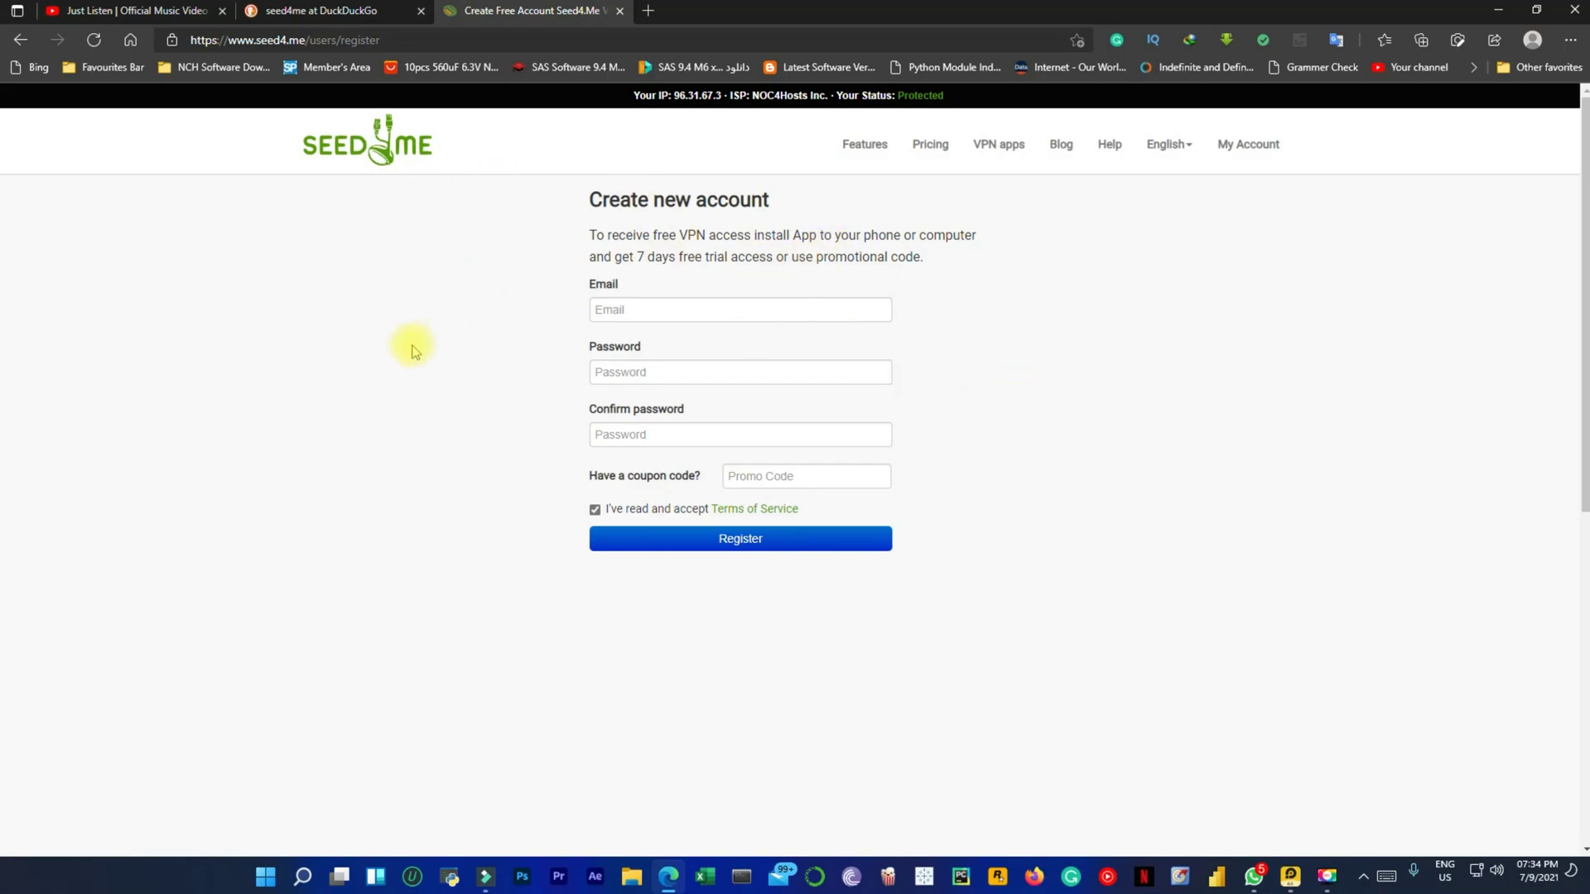
pyautogui.click(649, 309)
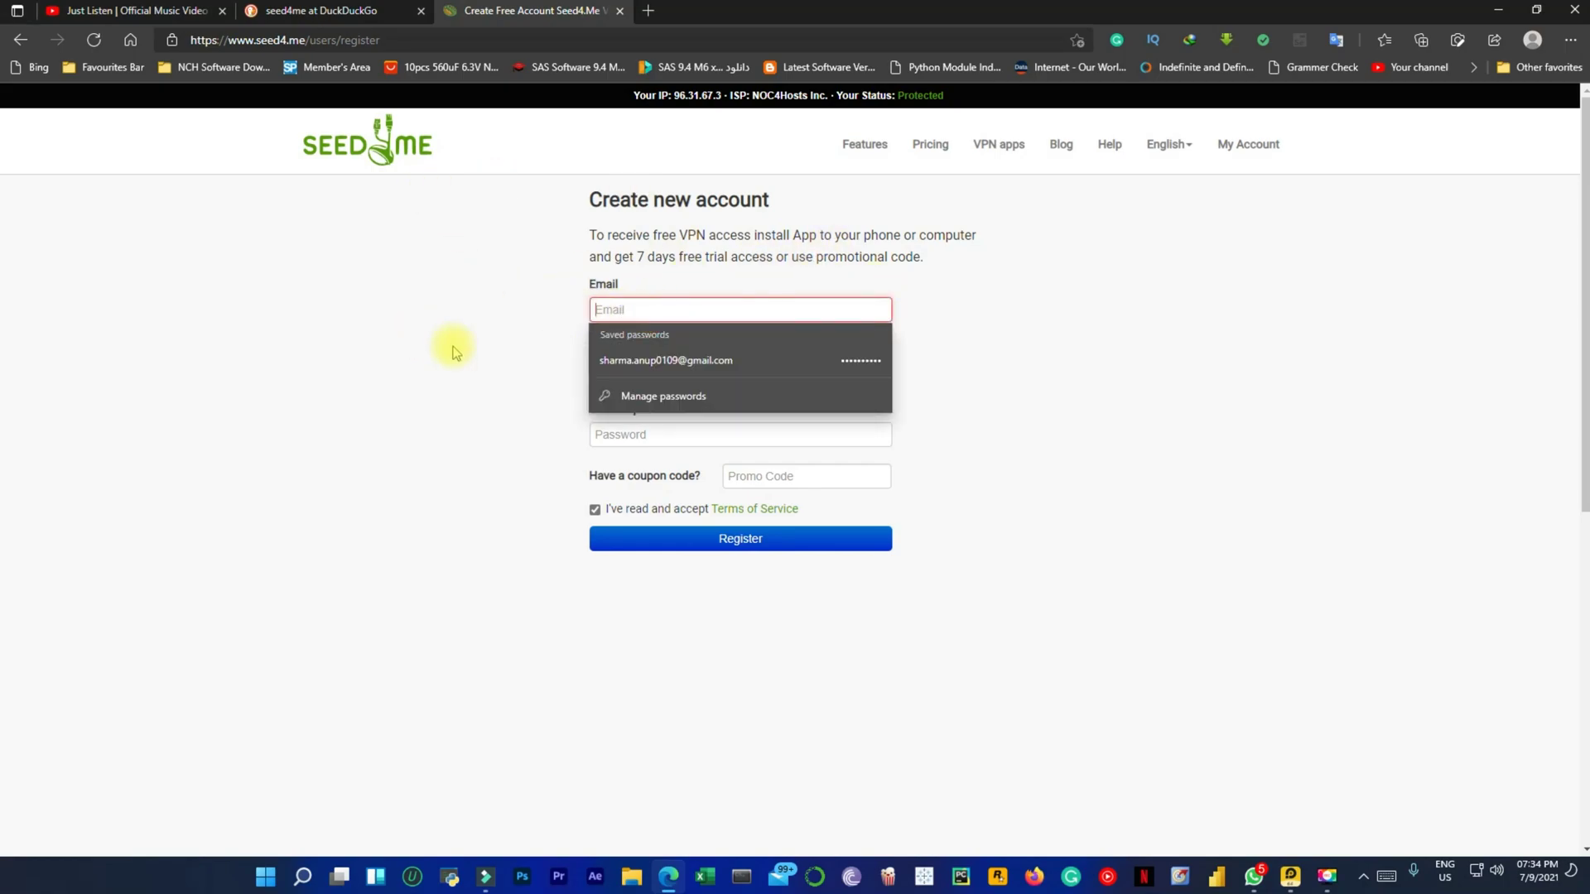
pyautogui.click(451, 344)
pyautogui.click(604, 309)
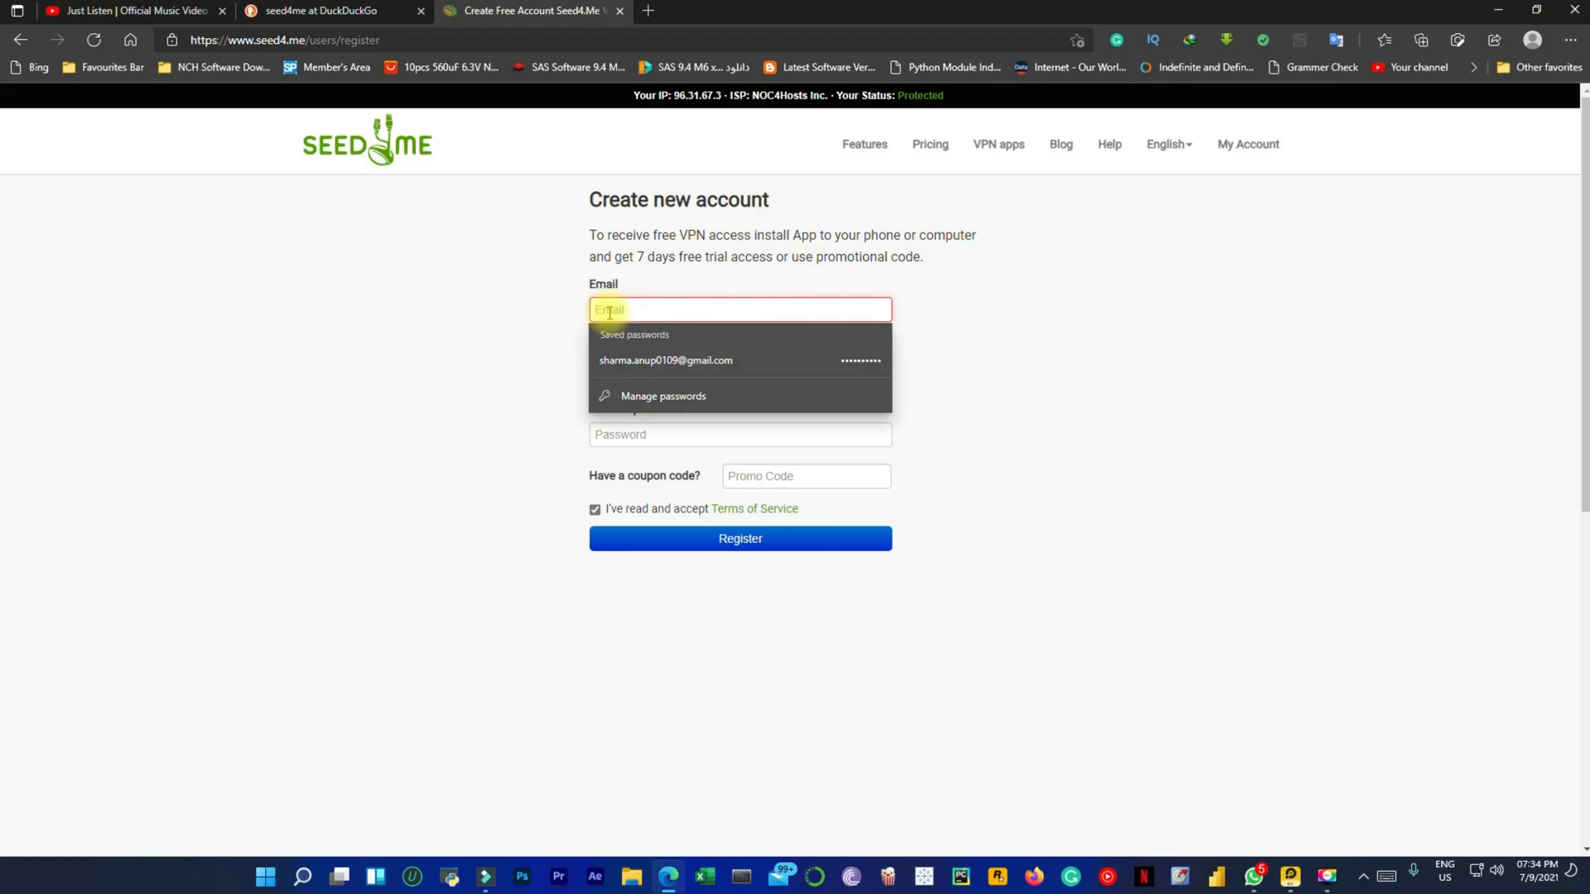
pyautogui.write('in')
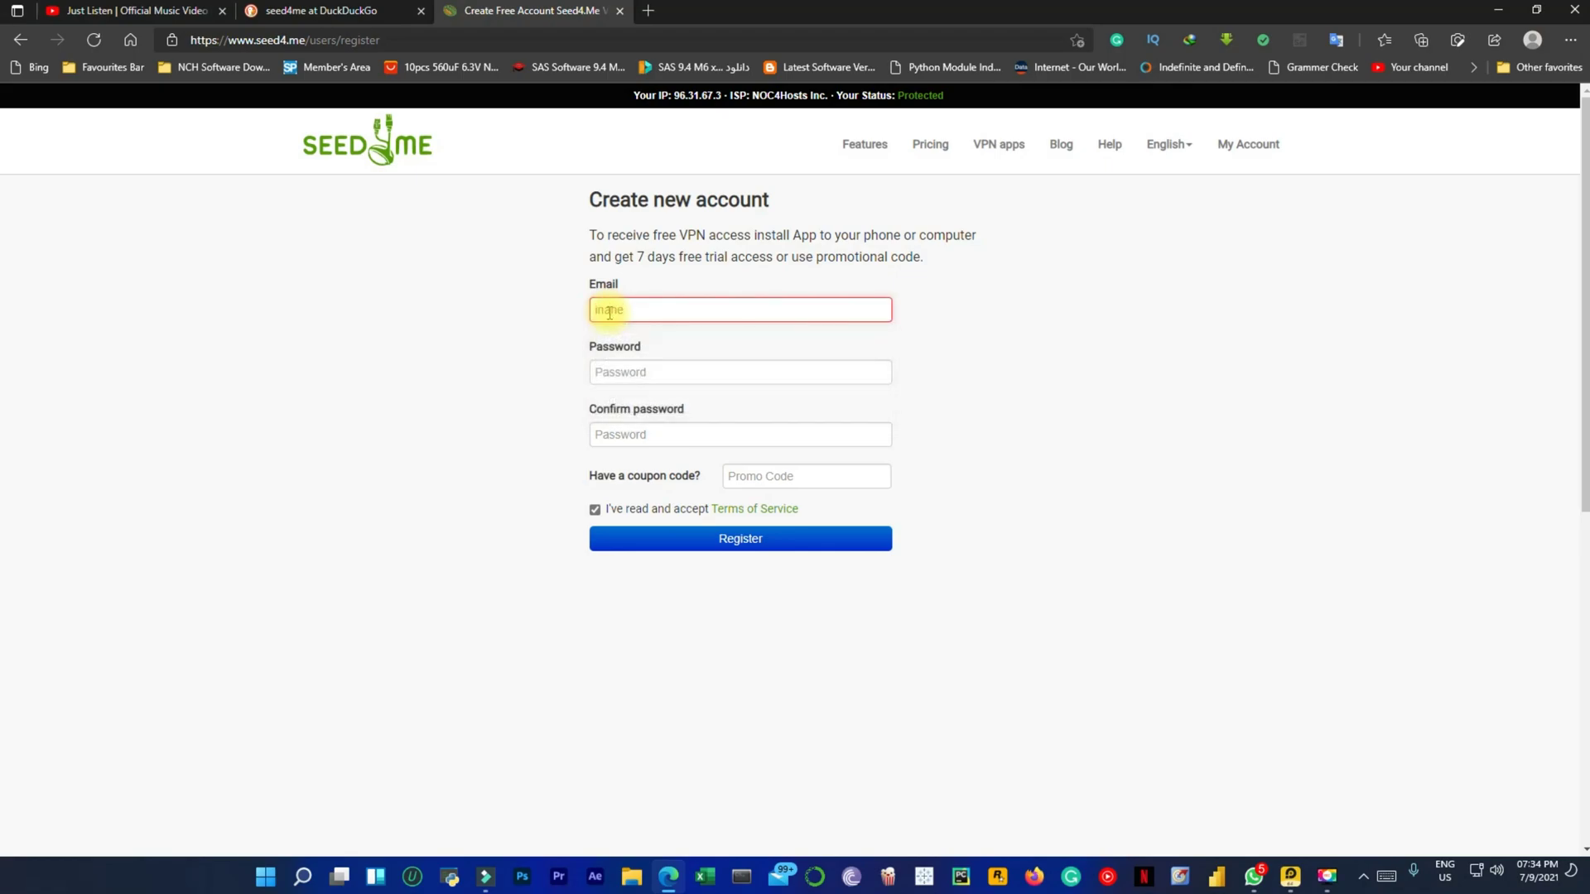
pyautogui.press('Down')
pyautogui.press('Tab')
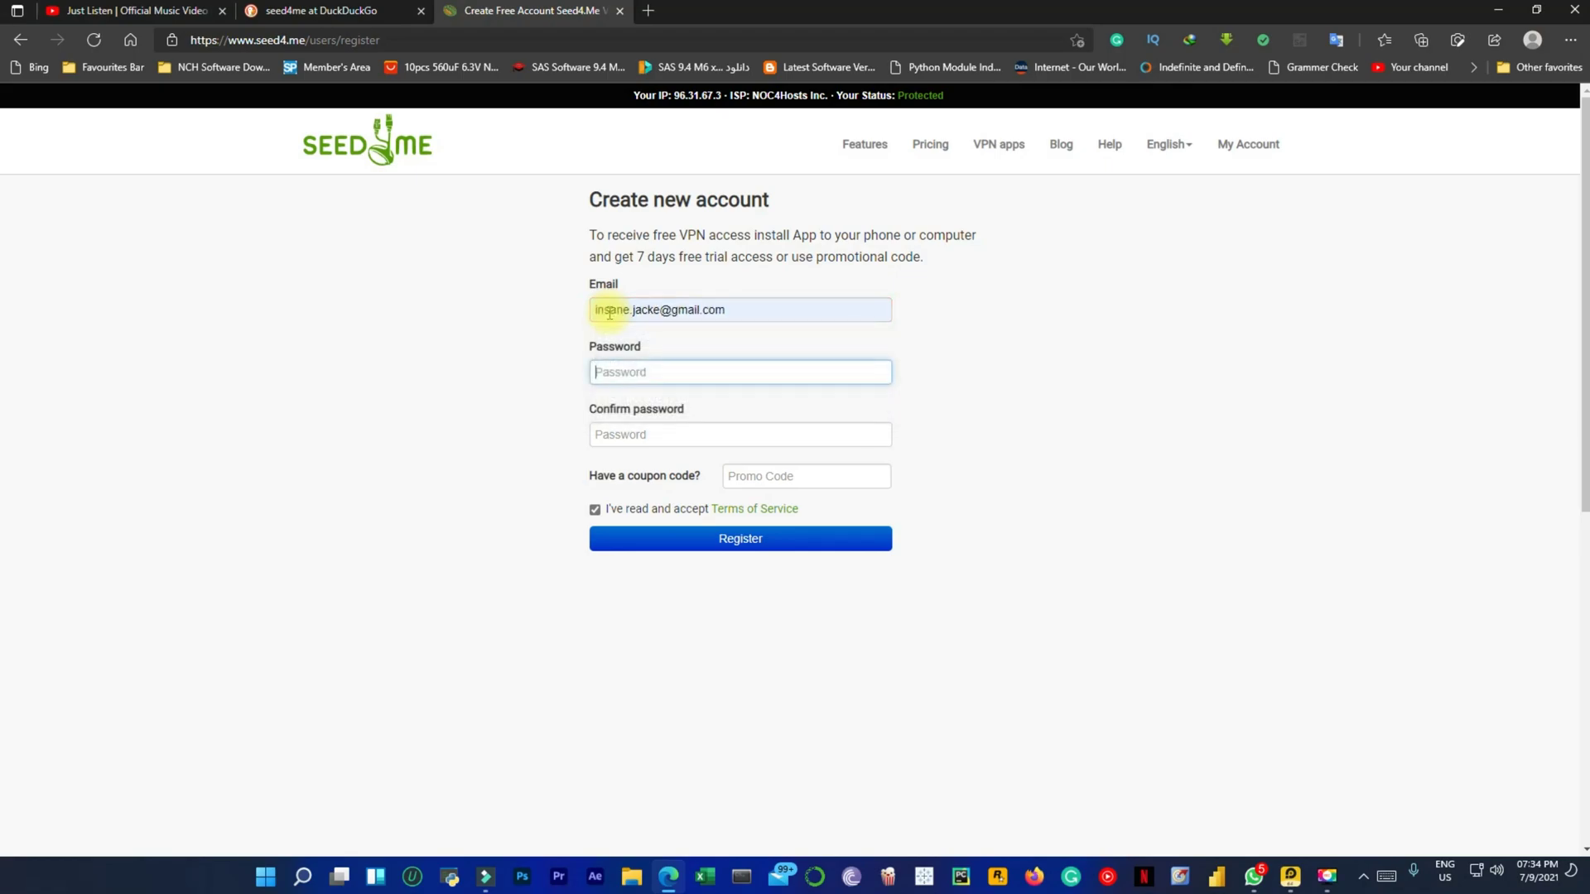
pyautogui.press('Tab')
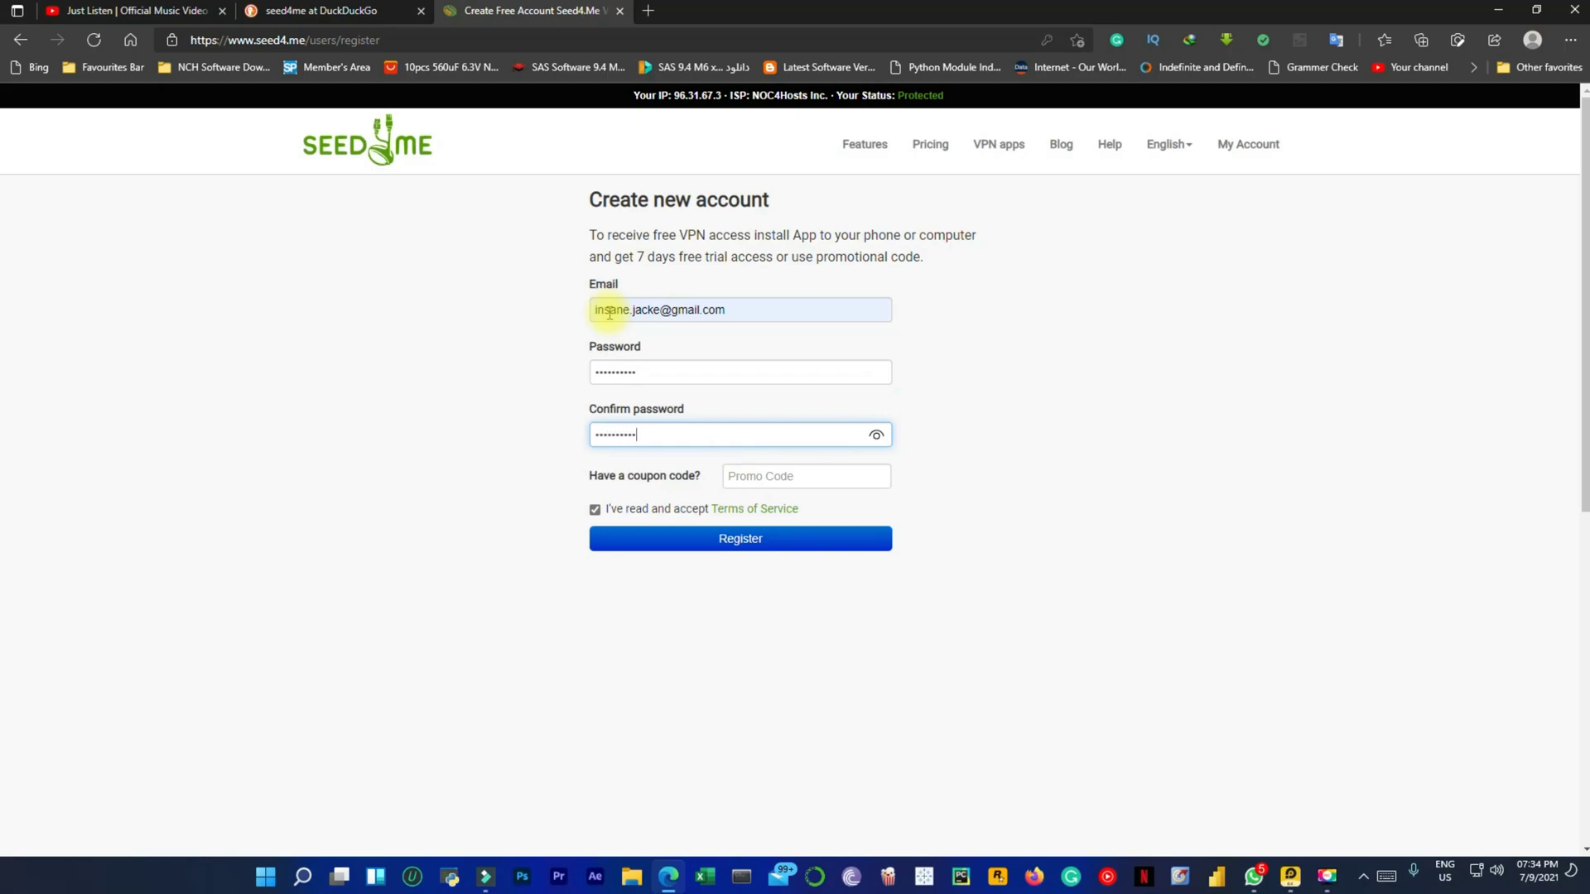
pyautogui.click(755, 469)
pyautogui.click(782, 525)
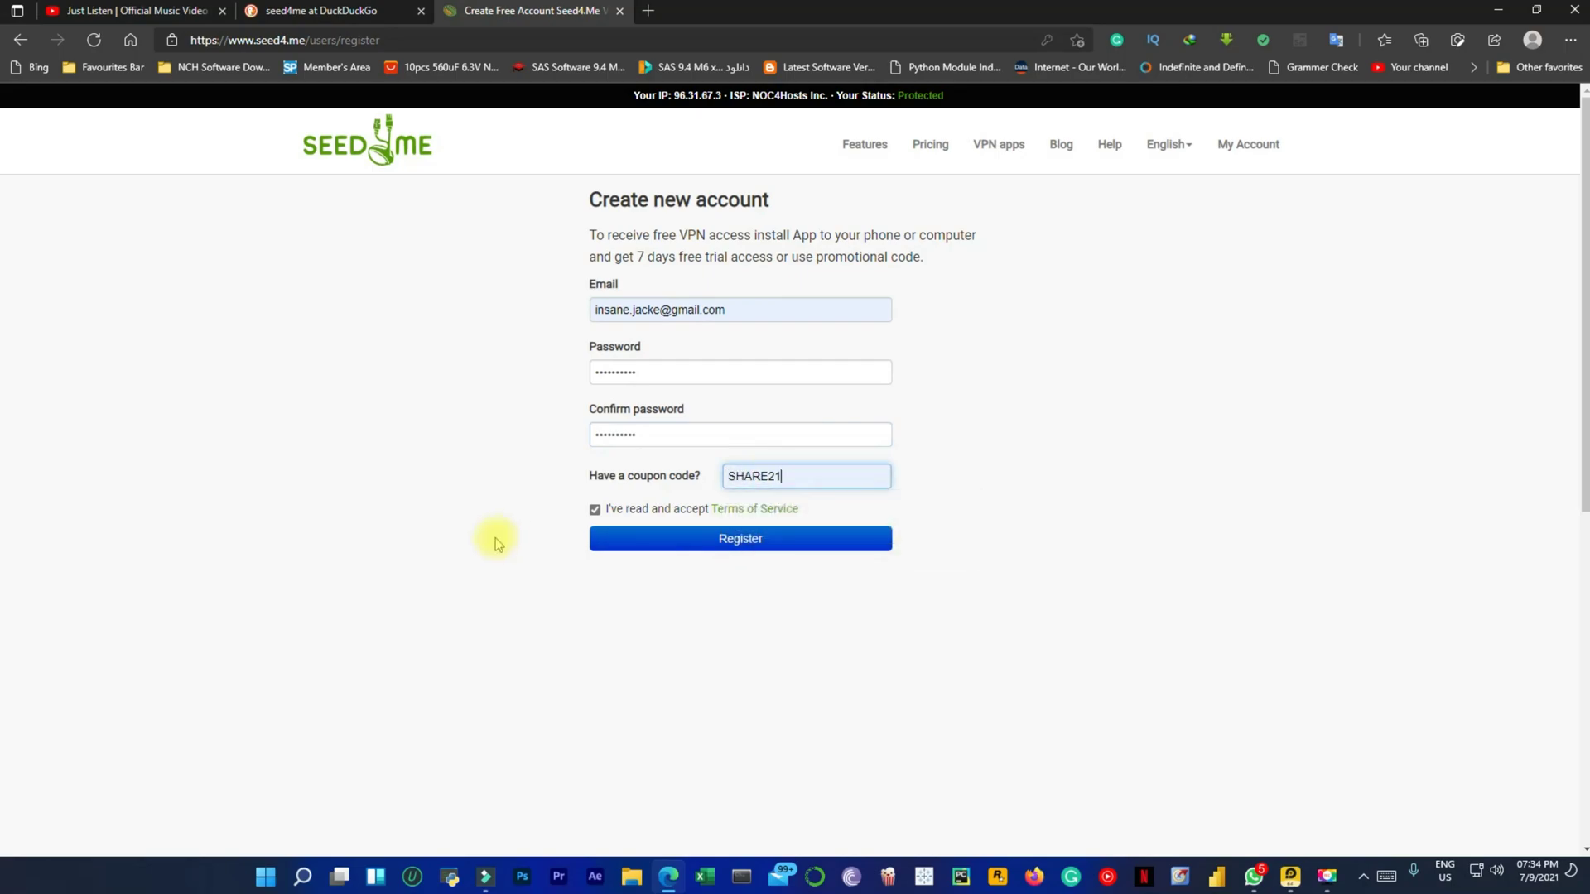
# - Register the new Seed4.Me account and save its password in Edge
pyautogui.click(700, 548)
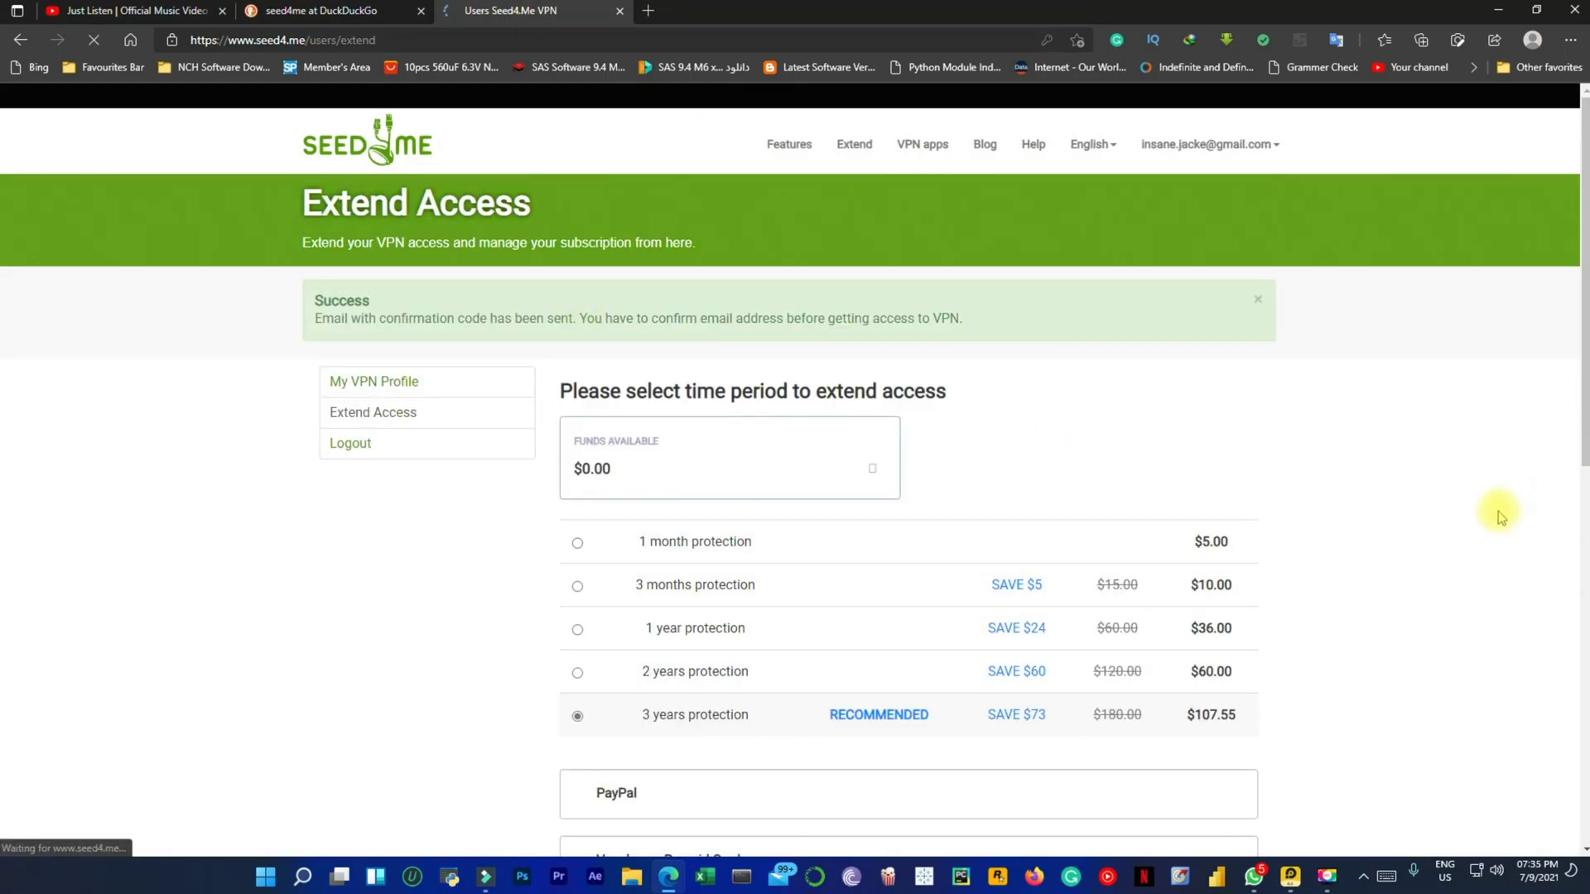
pyautogui.scroll(-4, 1498, 510)
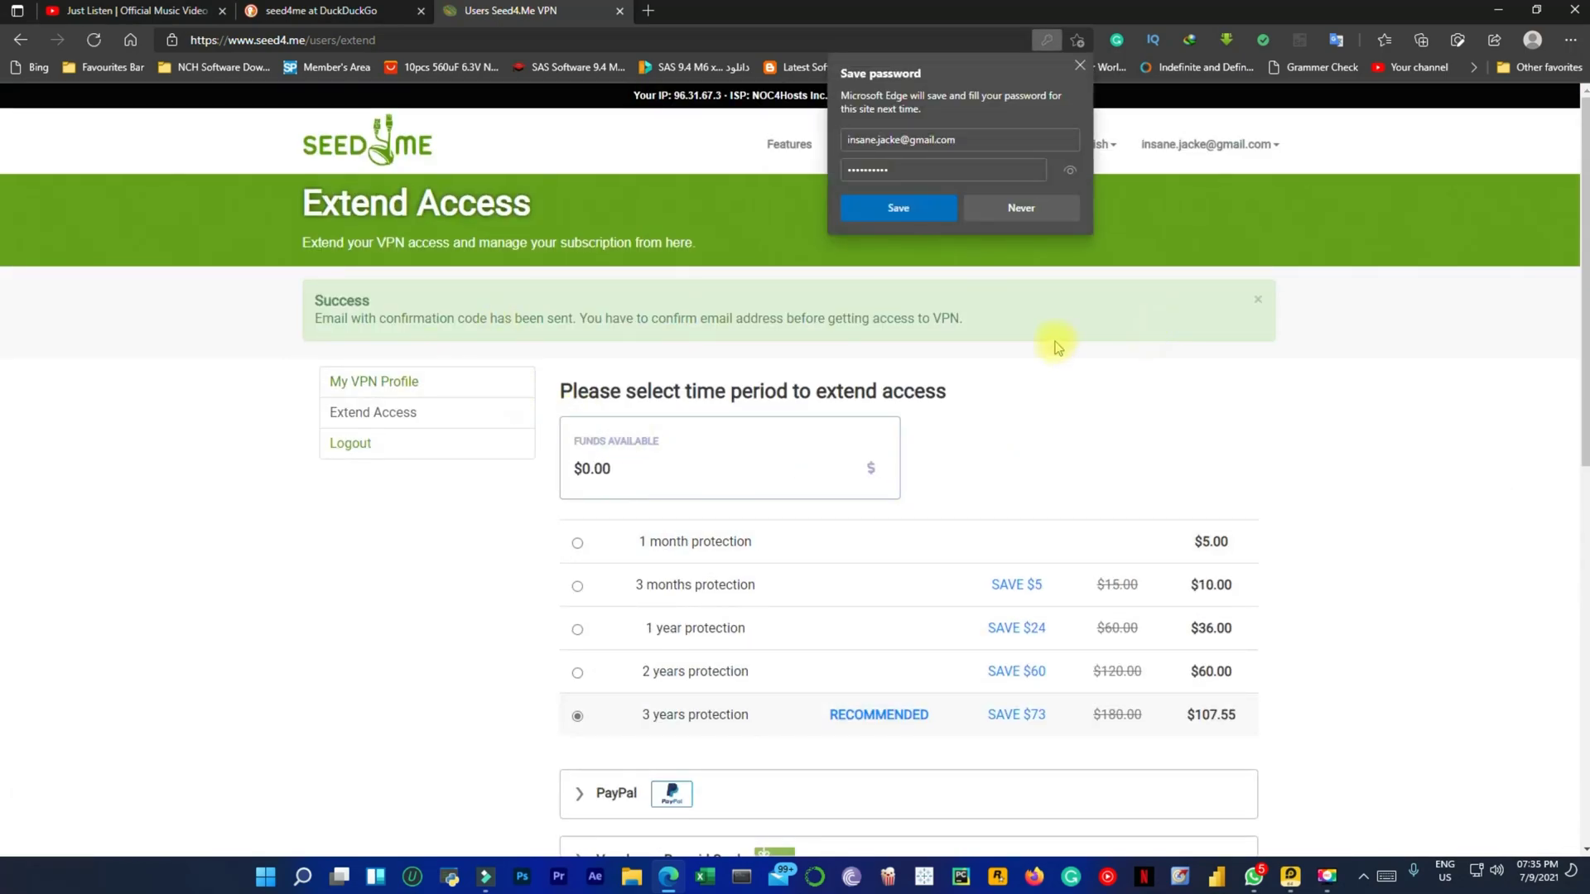
pyautogui.click(951, 207)
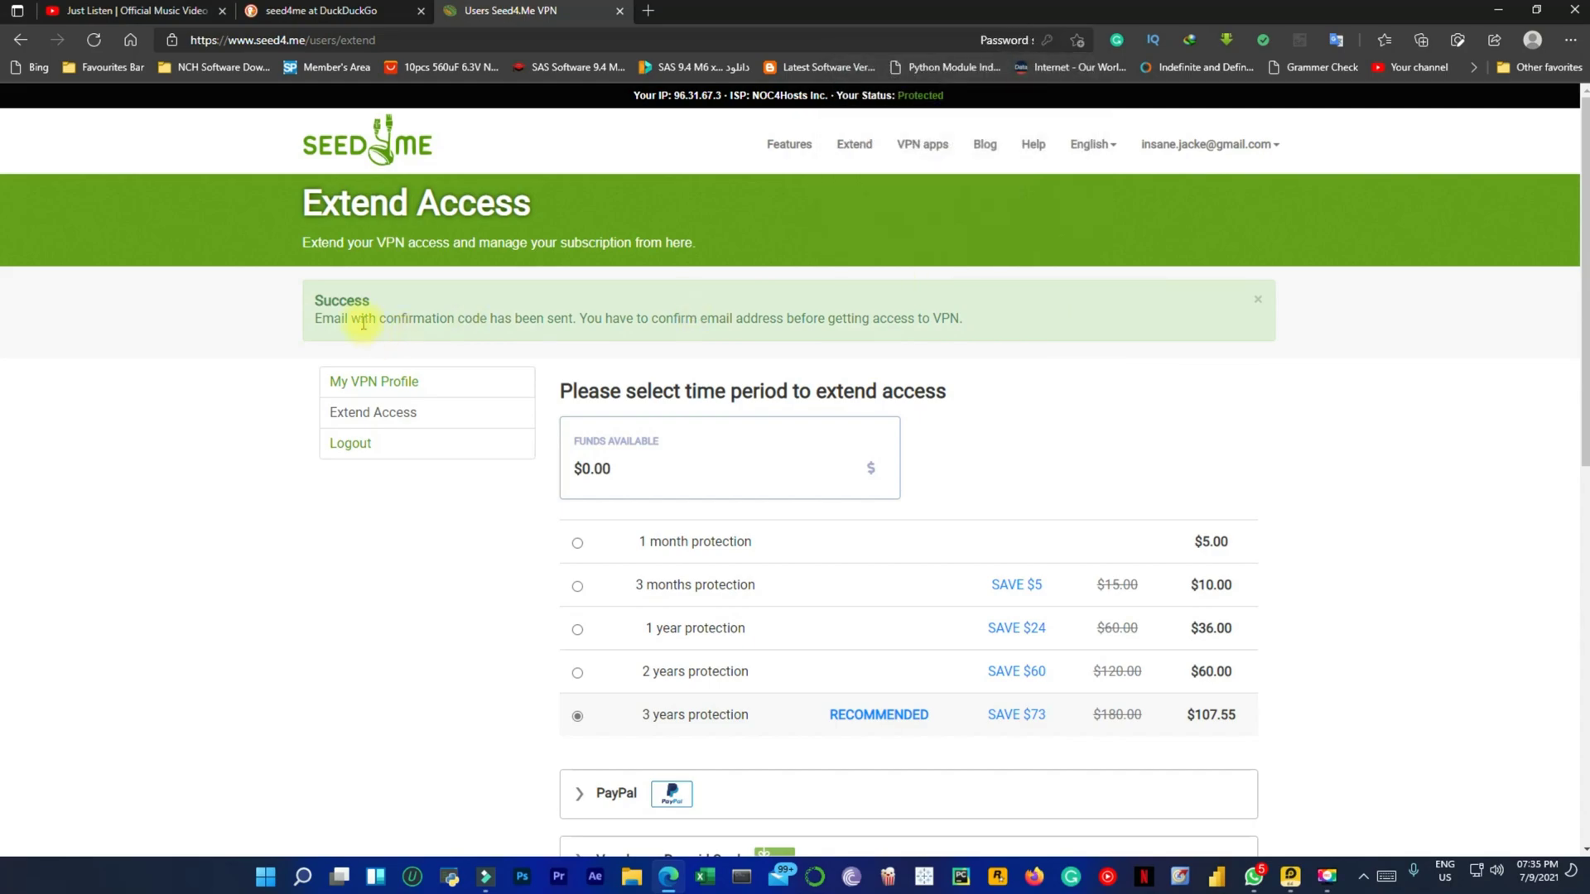
pyautogui.moveTo(316, 318); pyautogui.dragTo(324, 319)
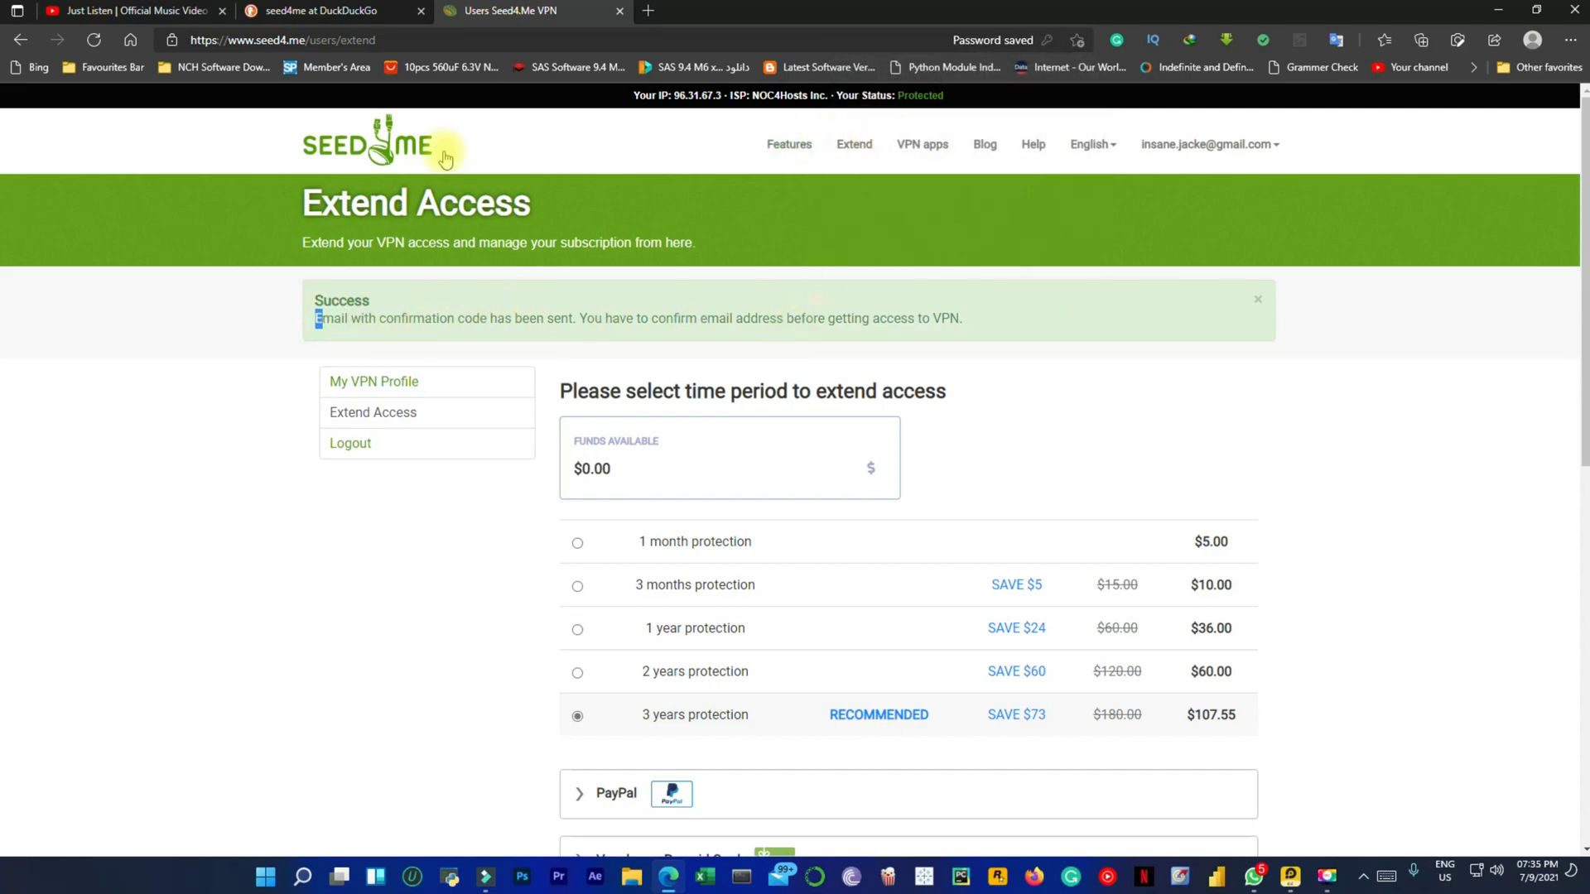
# - Check the VPN profile shows 7 days left, close that tab and reveal the hidden tray icons
pyautogui.click(400, 141)
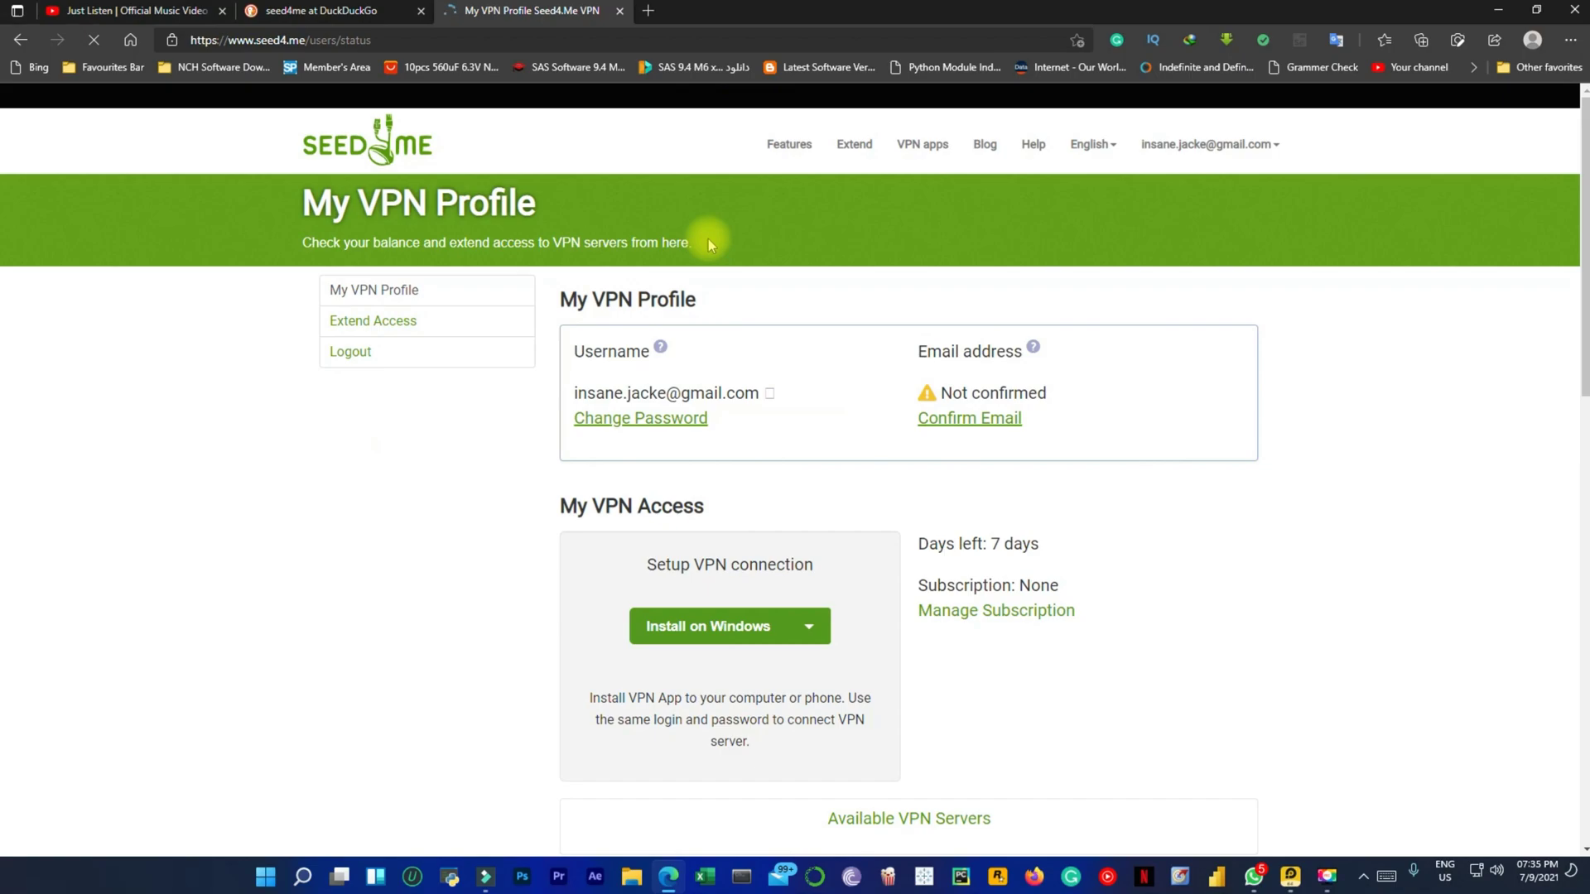
pyautogui.hotkey('ctrl', 'w')
pyautogui.click(1365, 875)
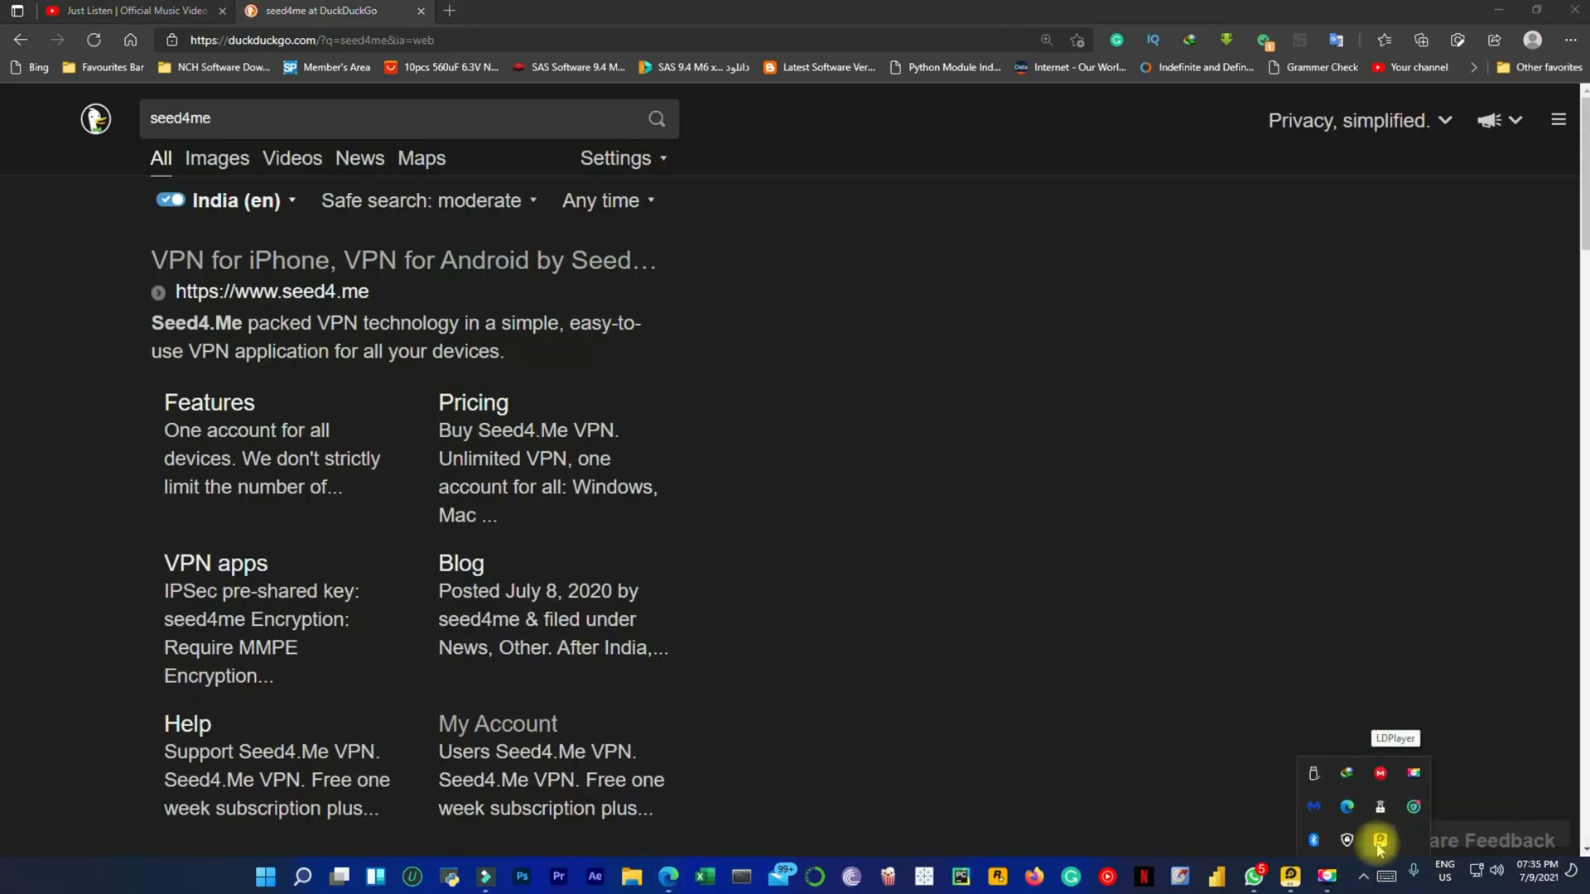
# - Glance at the Seed4.Me status panel, then minimise Edge and Filmora to reveal the desktop
pyautogui.click(1379, 843)
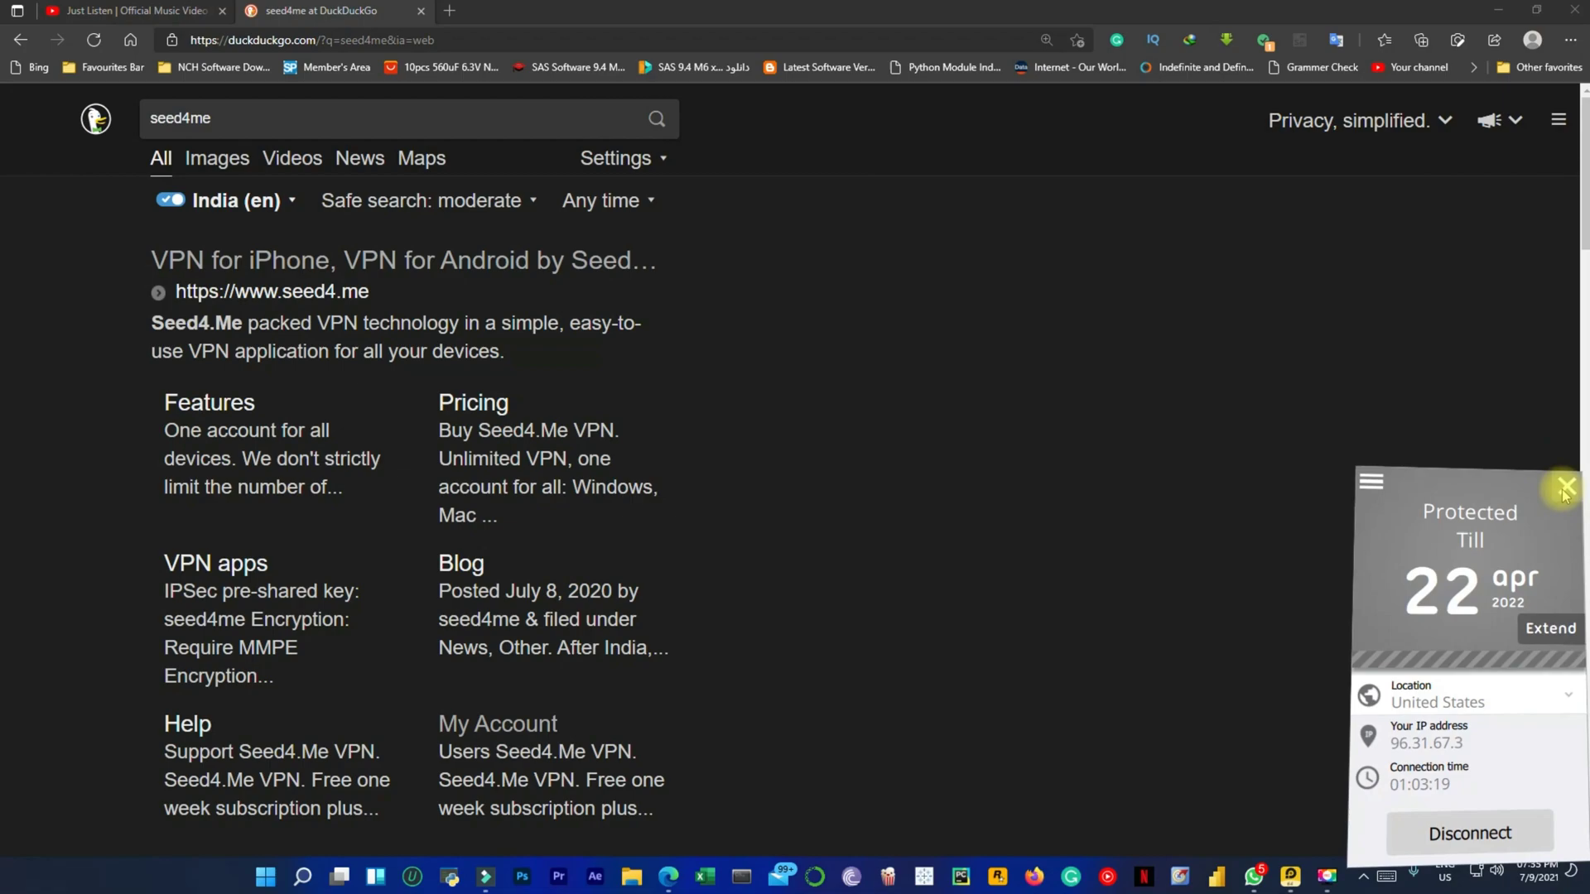
pyautogui.click(981, 401)
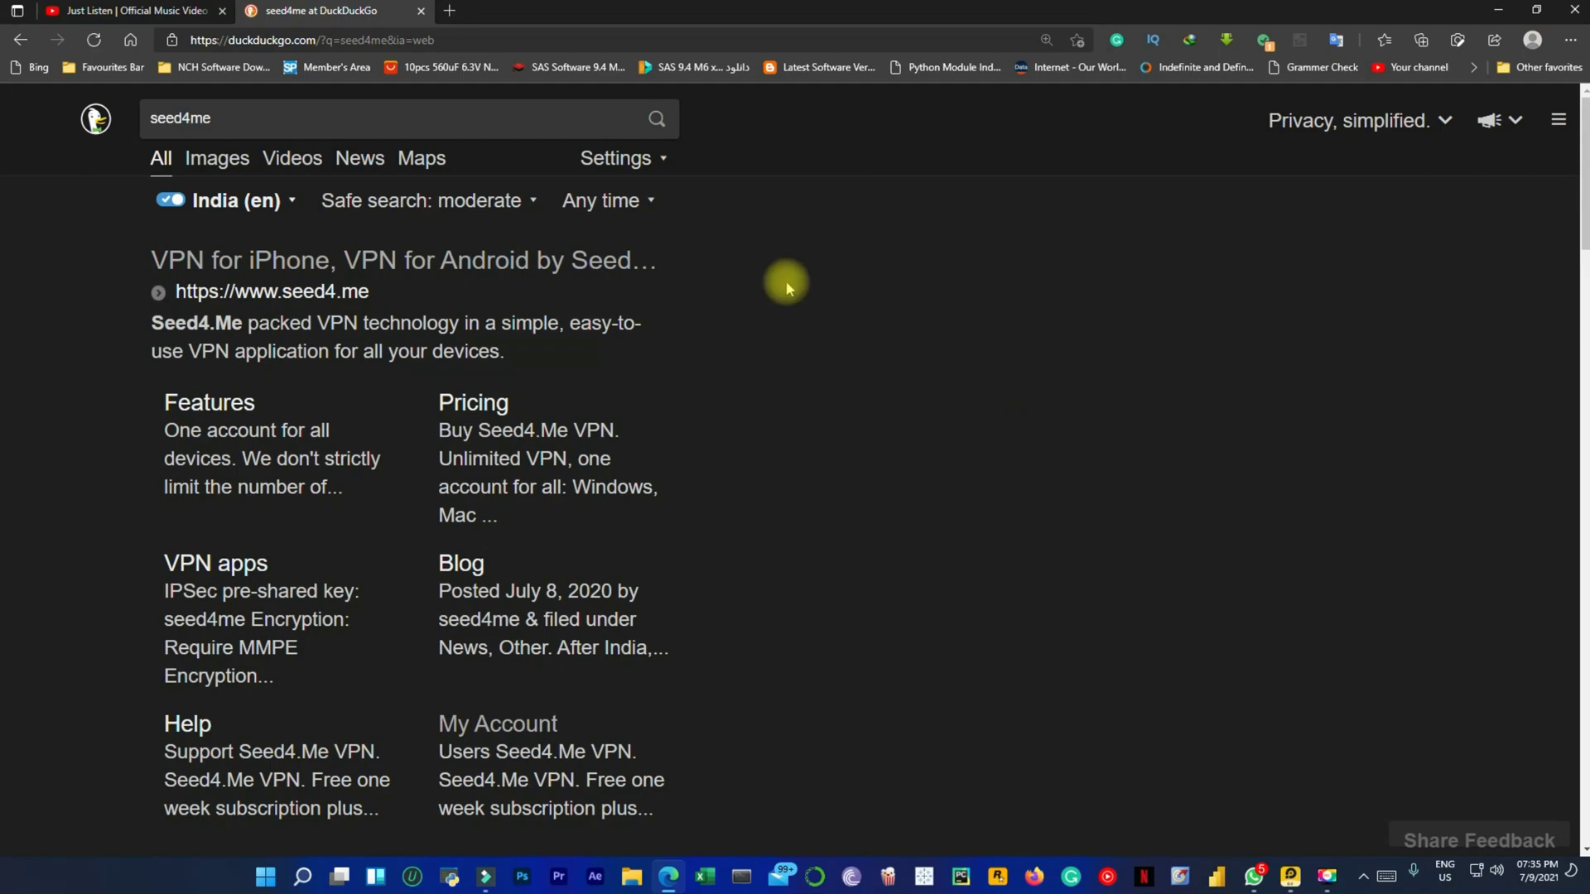
pyautogui.click(1498, 10)
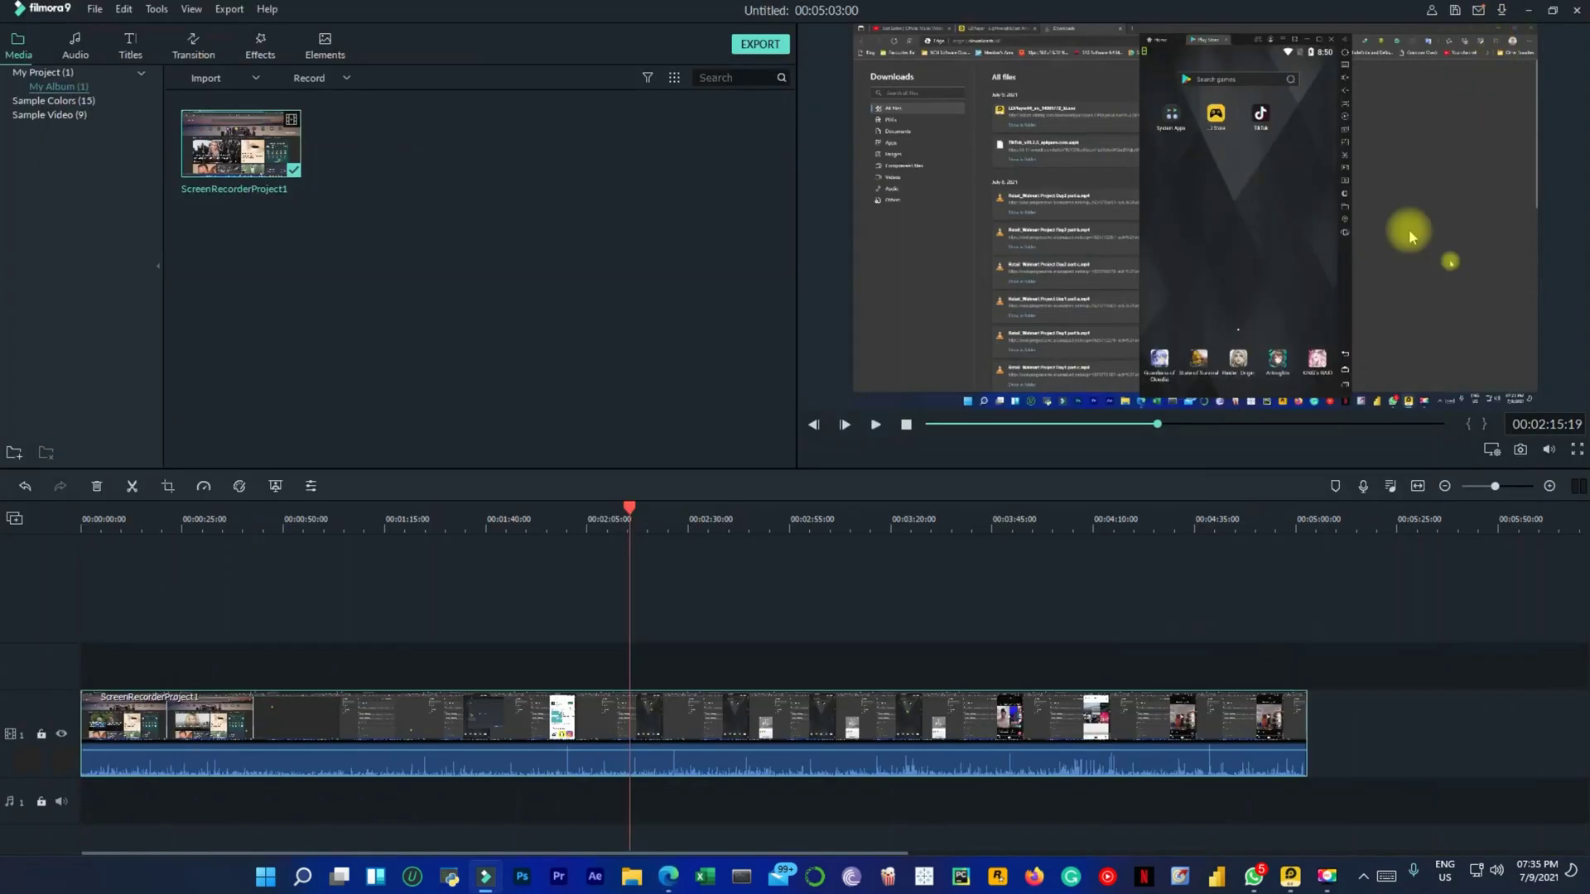
pyautogui.click(1531, 10)
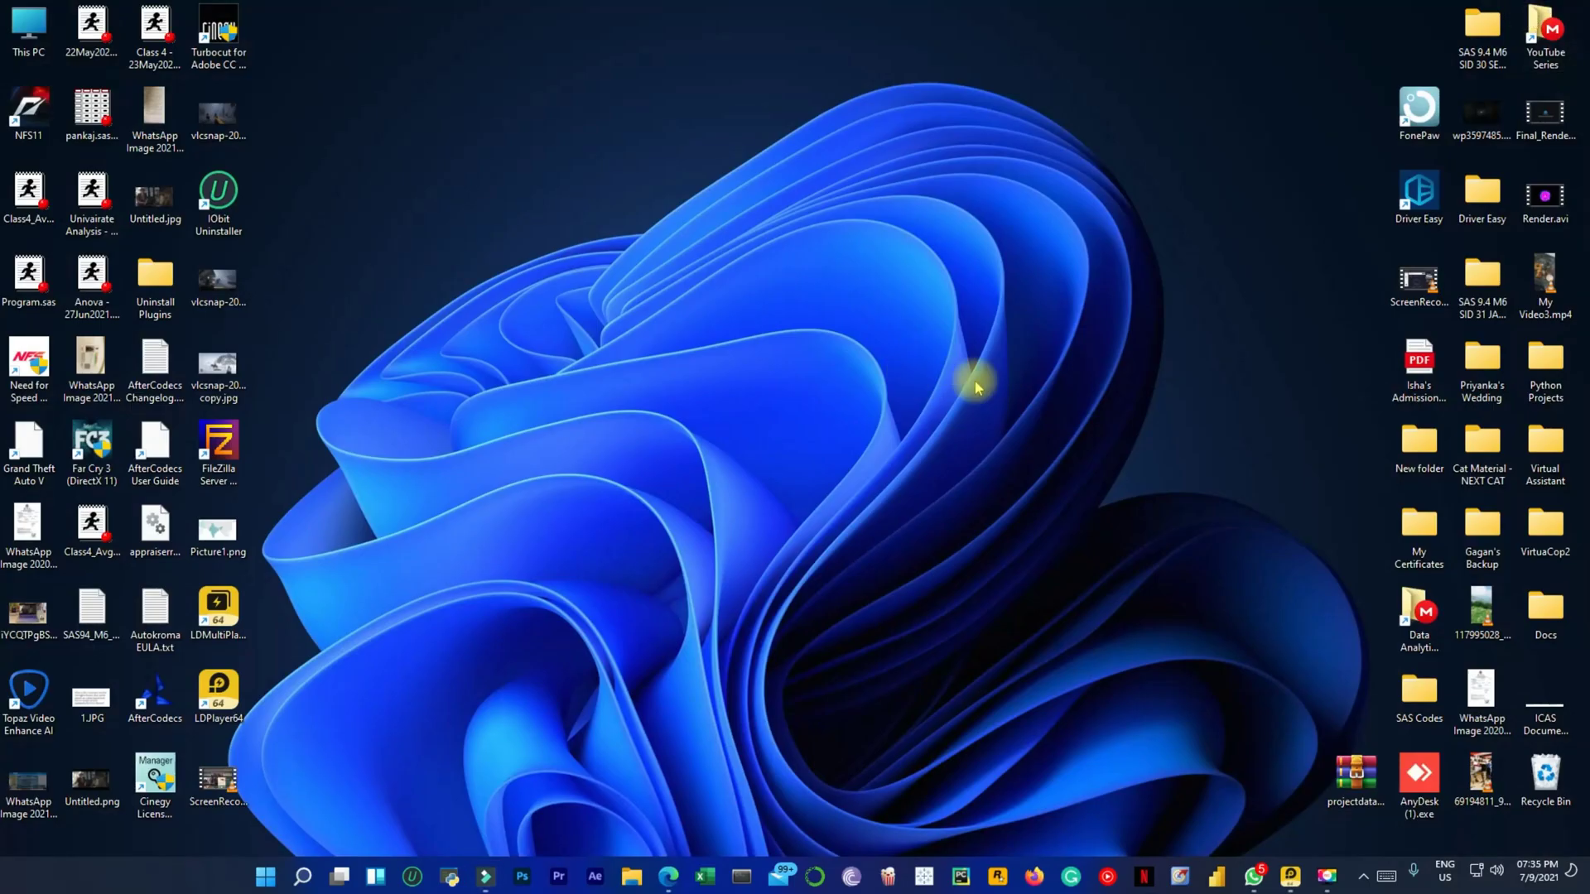
pyautogui.click(1362, 876)
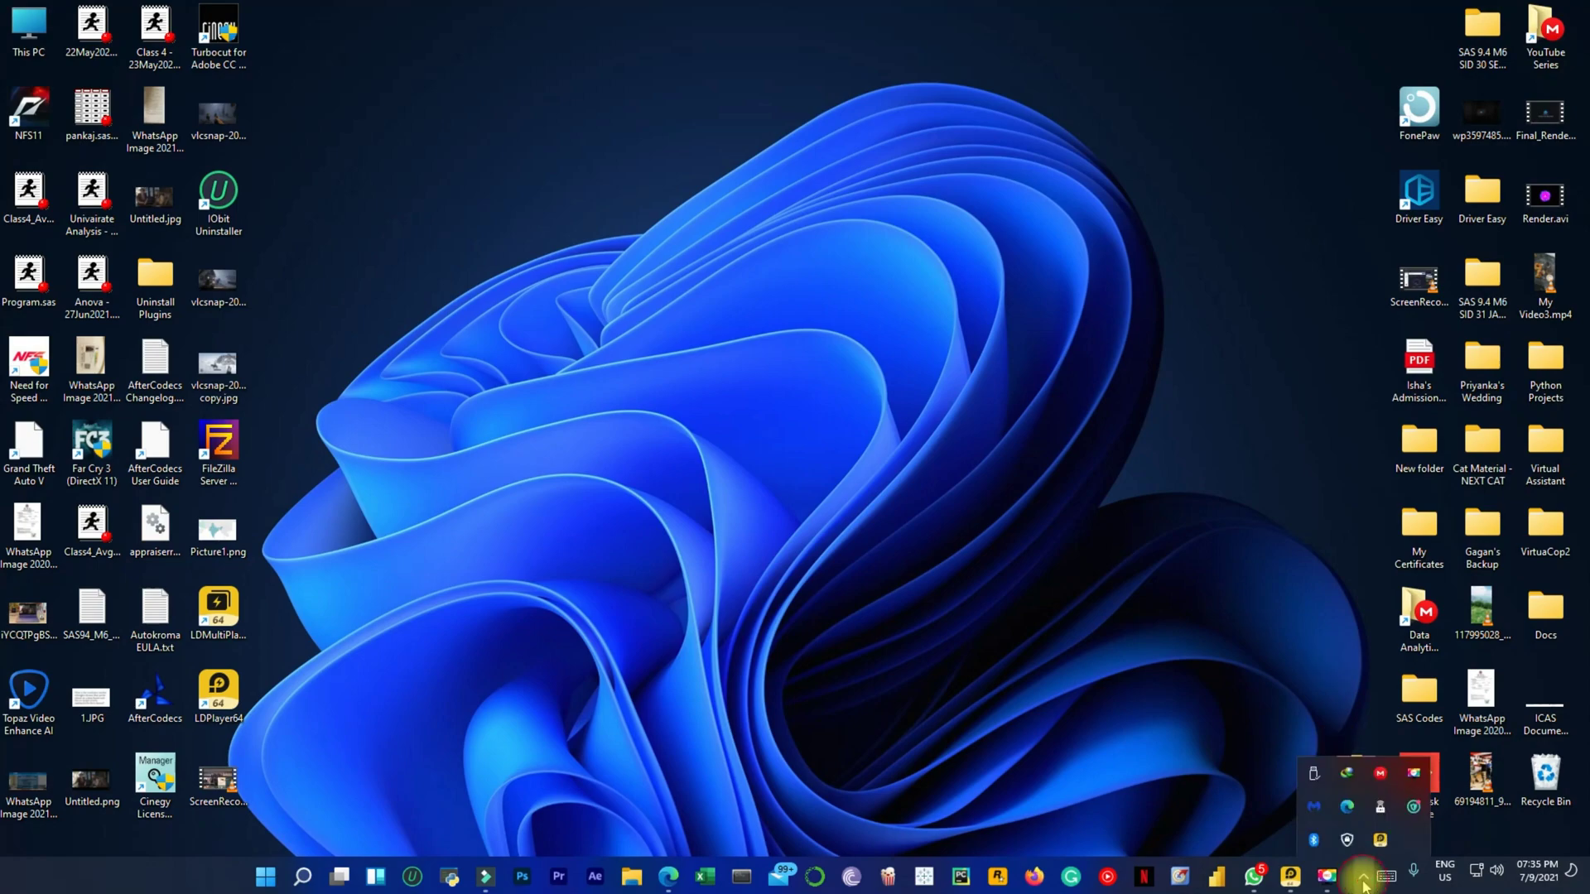
pyautogui.click(1362, 876)
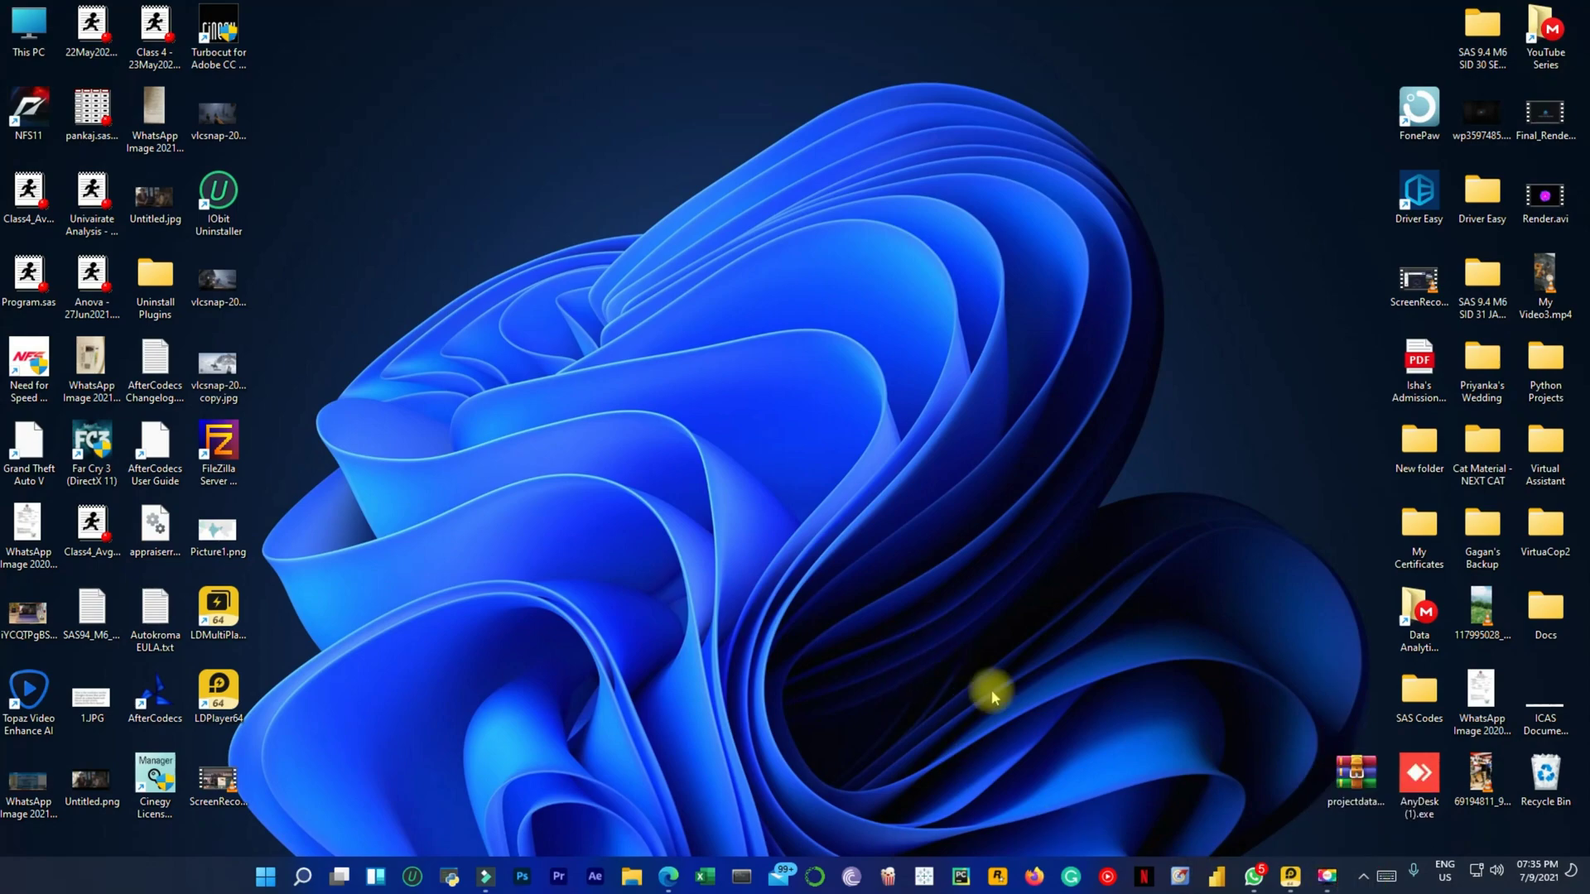
# - Load ldplayer.net in Edge, run the LDPlayer64_en installer and remove the BlueStacks download entry
pyautogui.click(1292, 877)
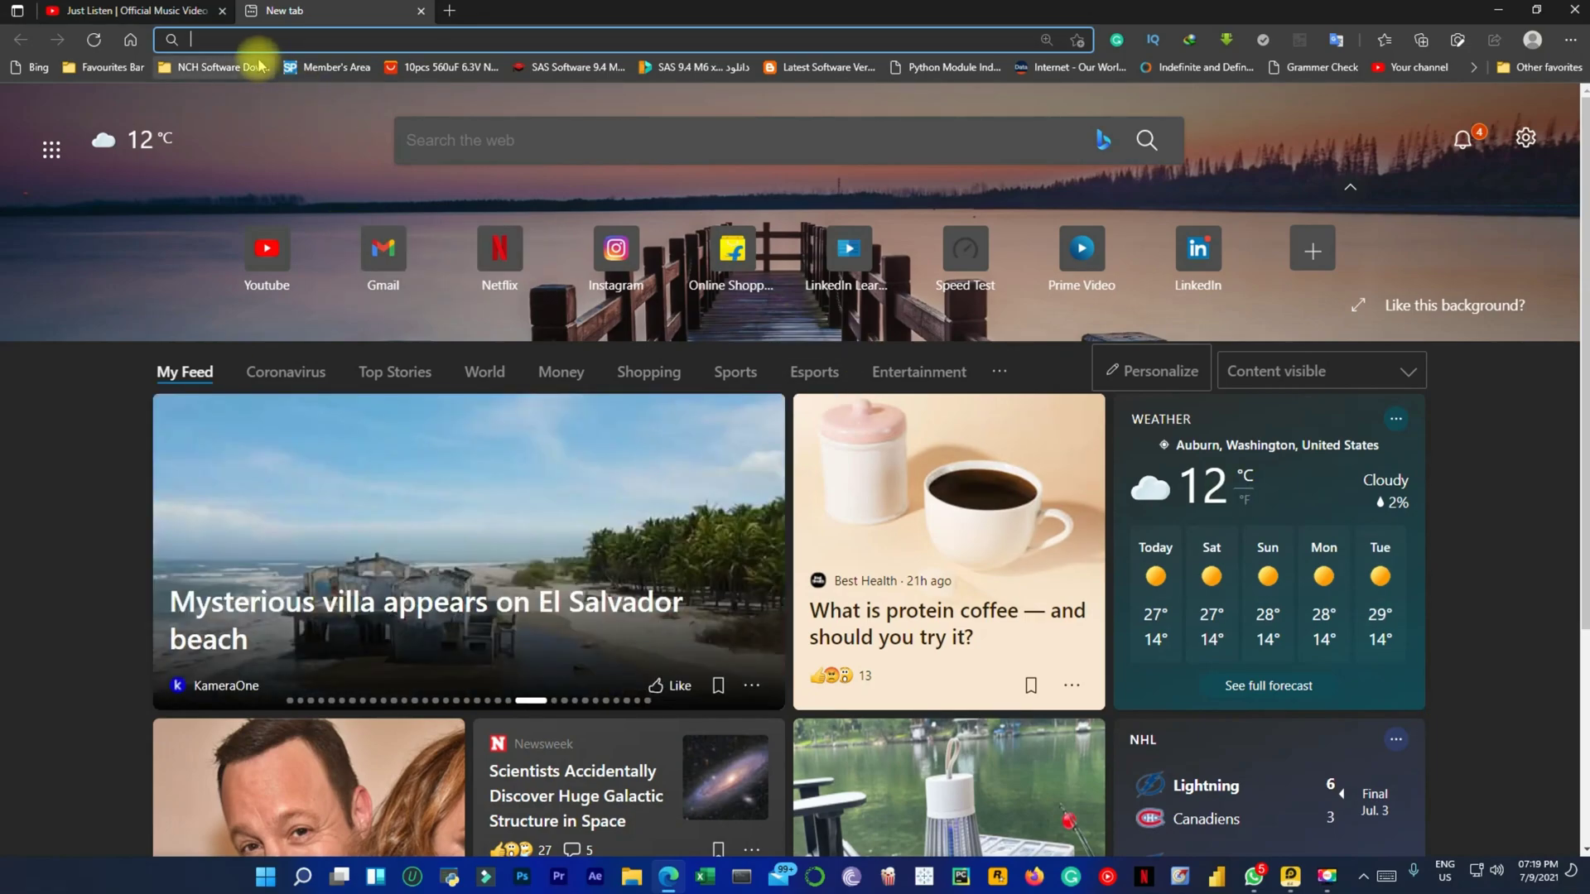
pyautogui.write('ld')
pyautogui.press('Down')
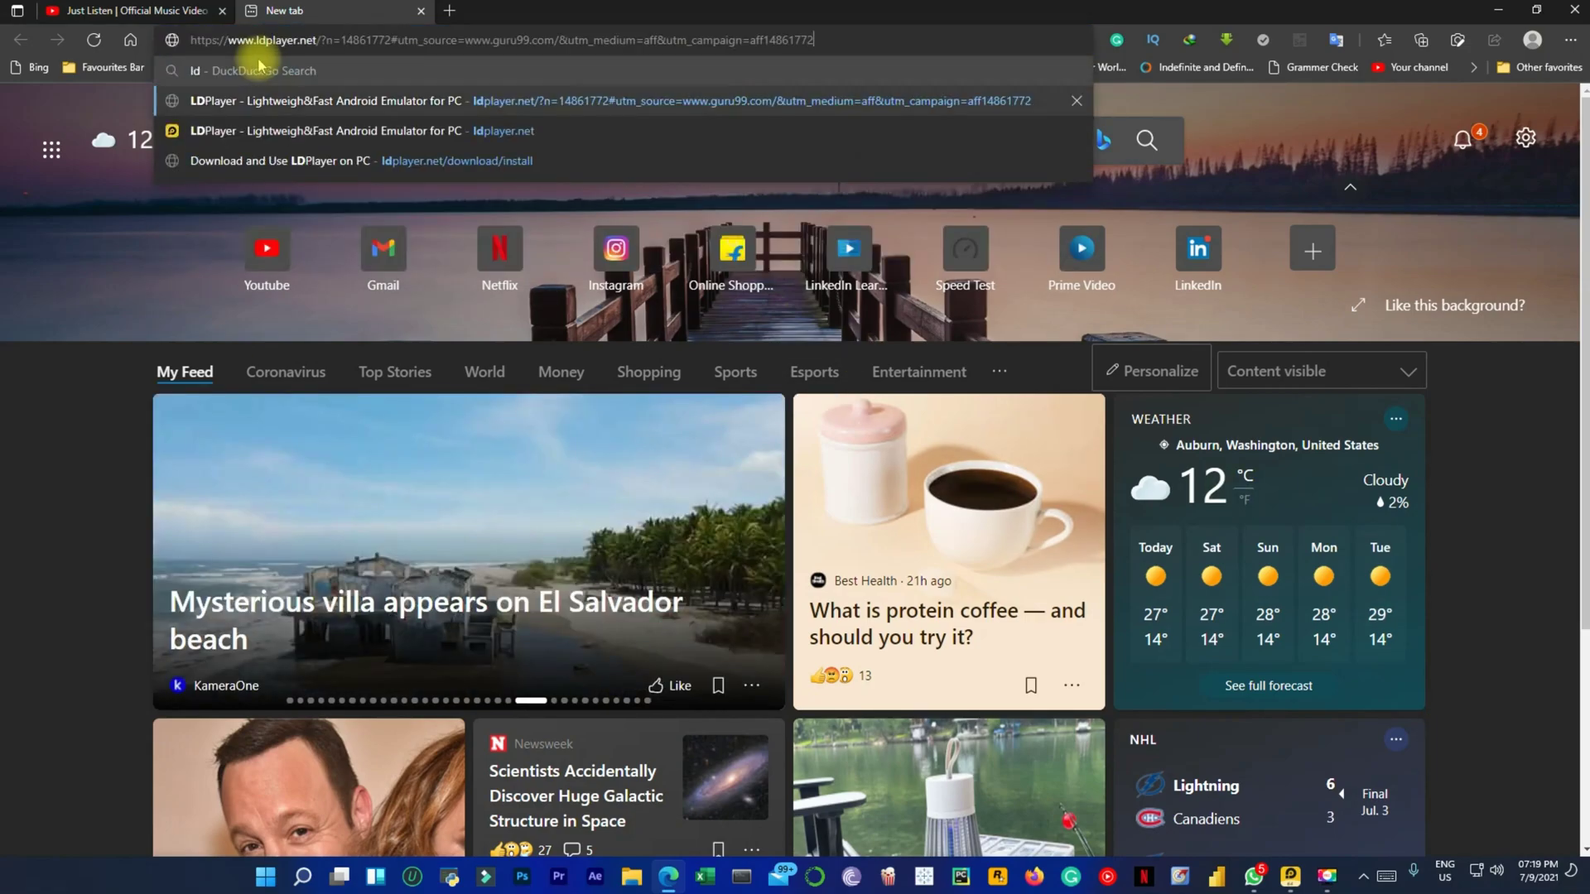
pyautogui.press('Down')
pyautogui.press('Return')
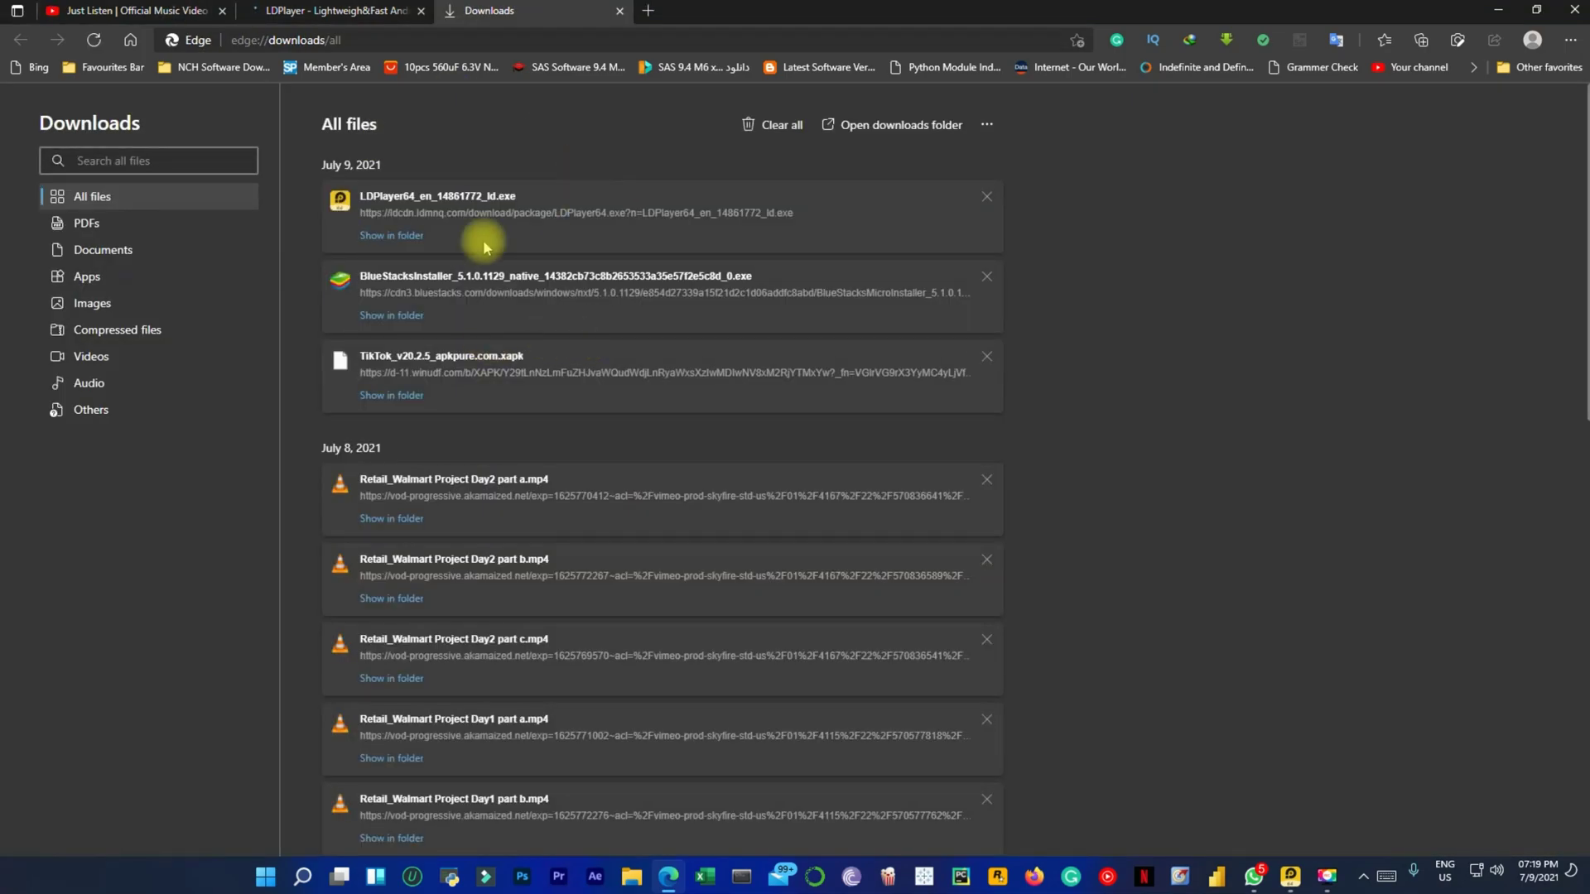
pyautogui.click(398, 199)
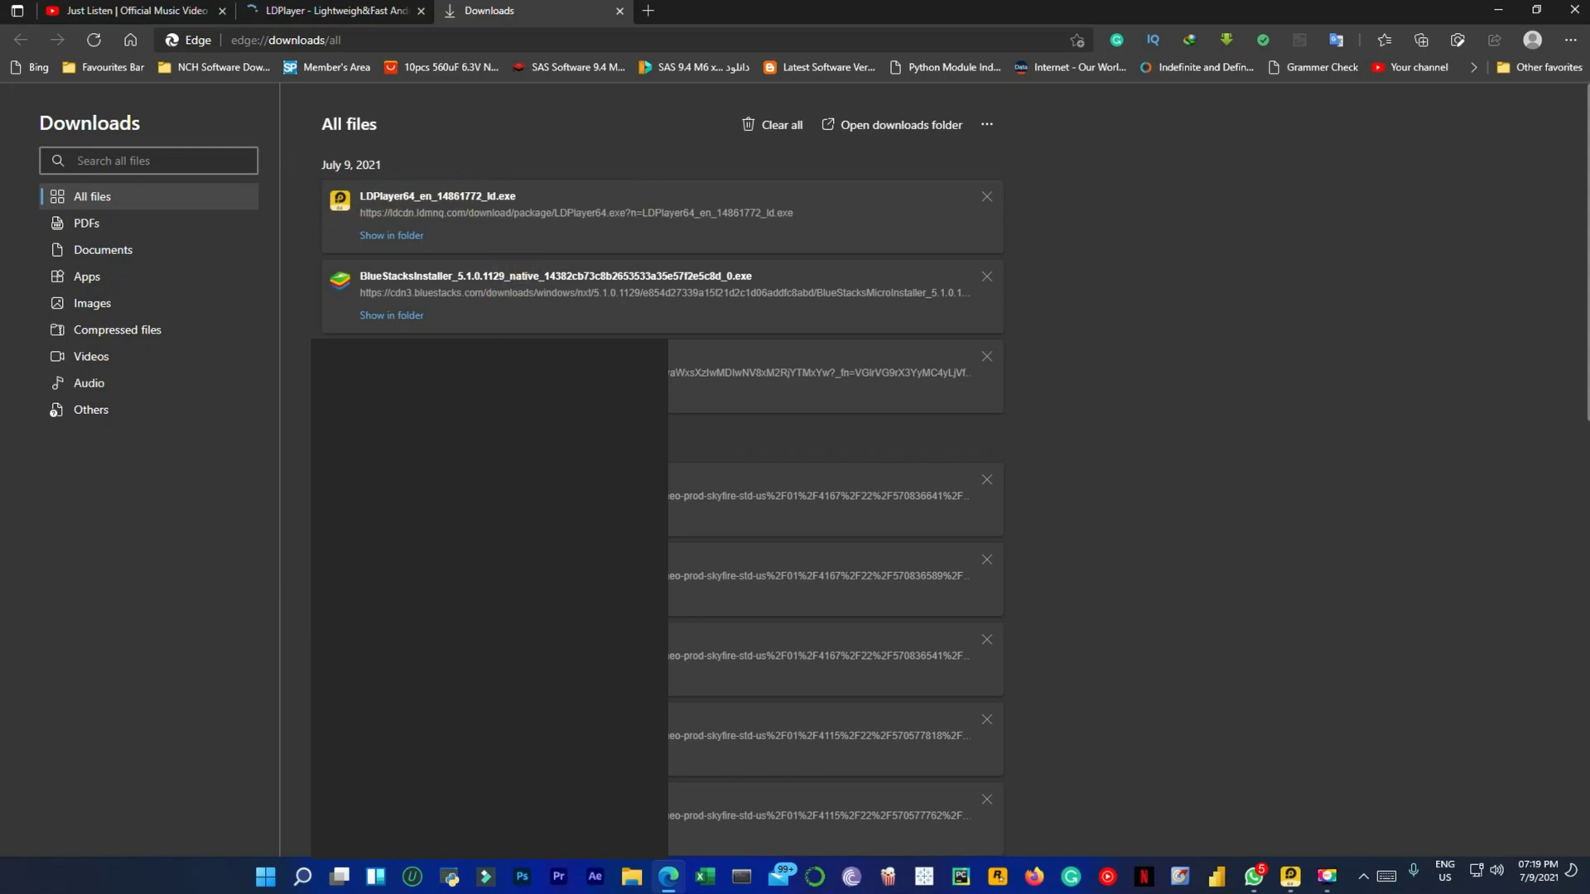
pyautogui.click(986, 278)
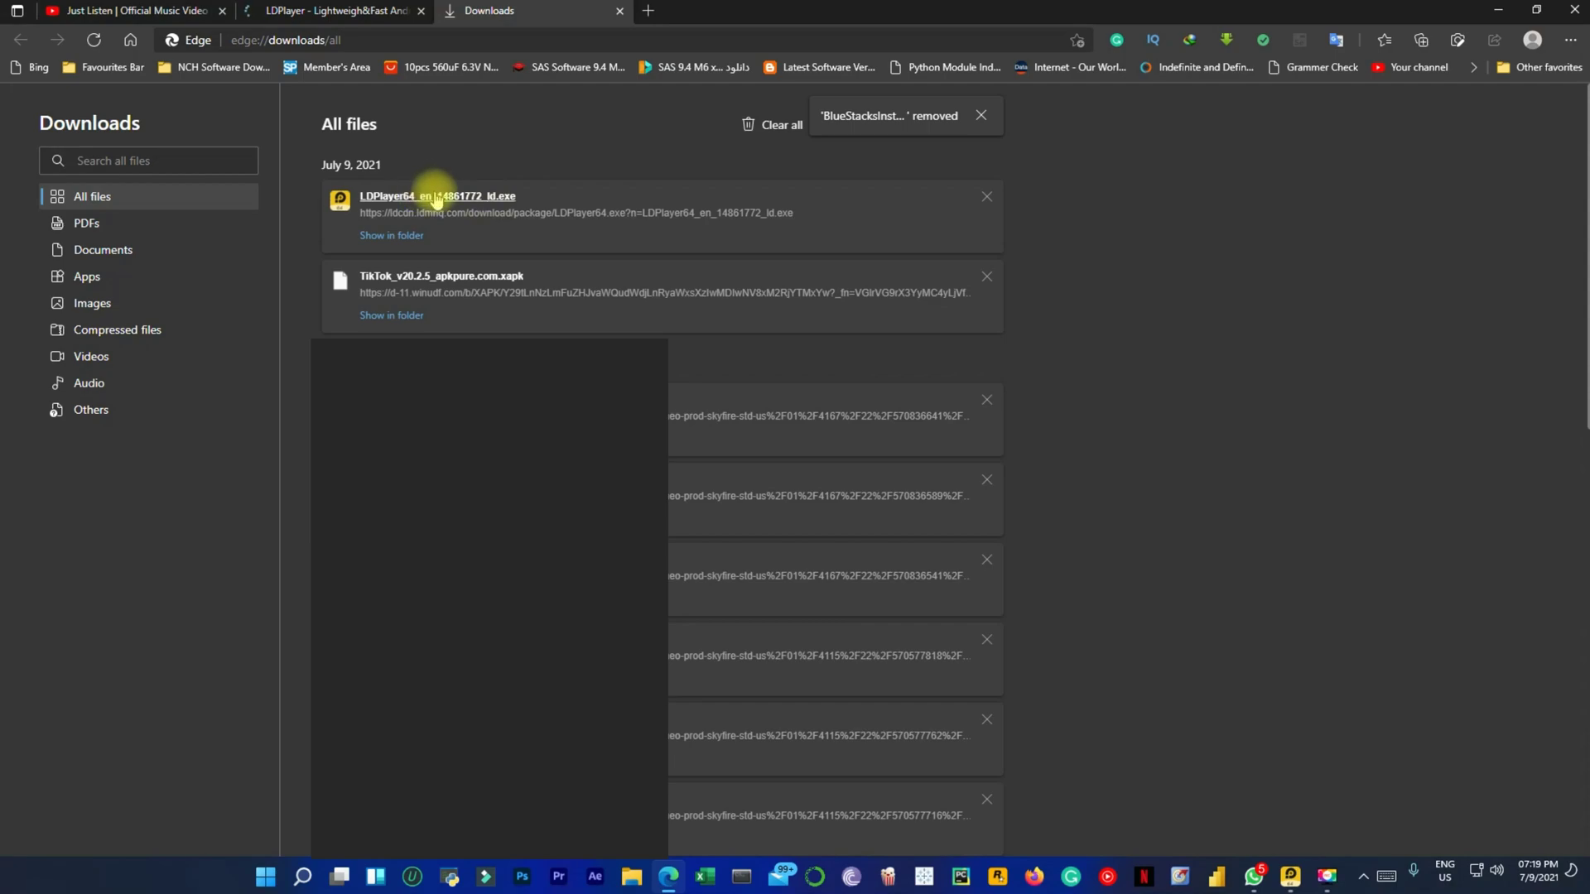
# - Bring the LDPlayer window to the screen centre and open its Settings dialog
pyautogui.click(1294, 879)
pyautogui.moveTo(1348, 22); pyautogui.dragTo(907, 36)
pyautogui.click(1143, 68)
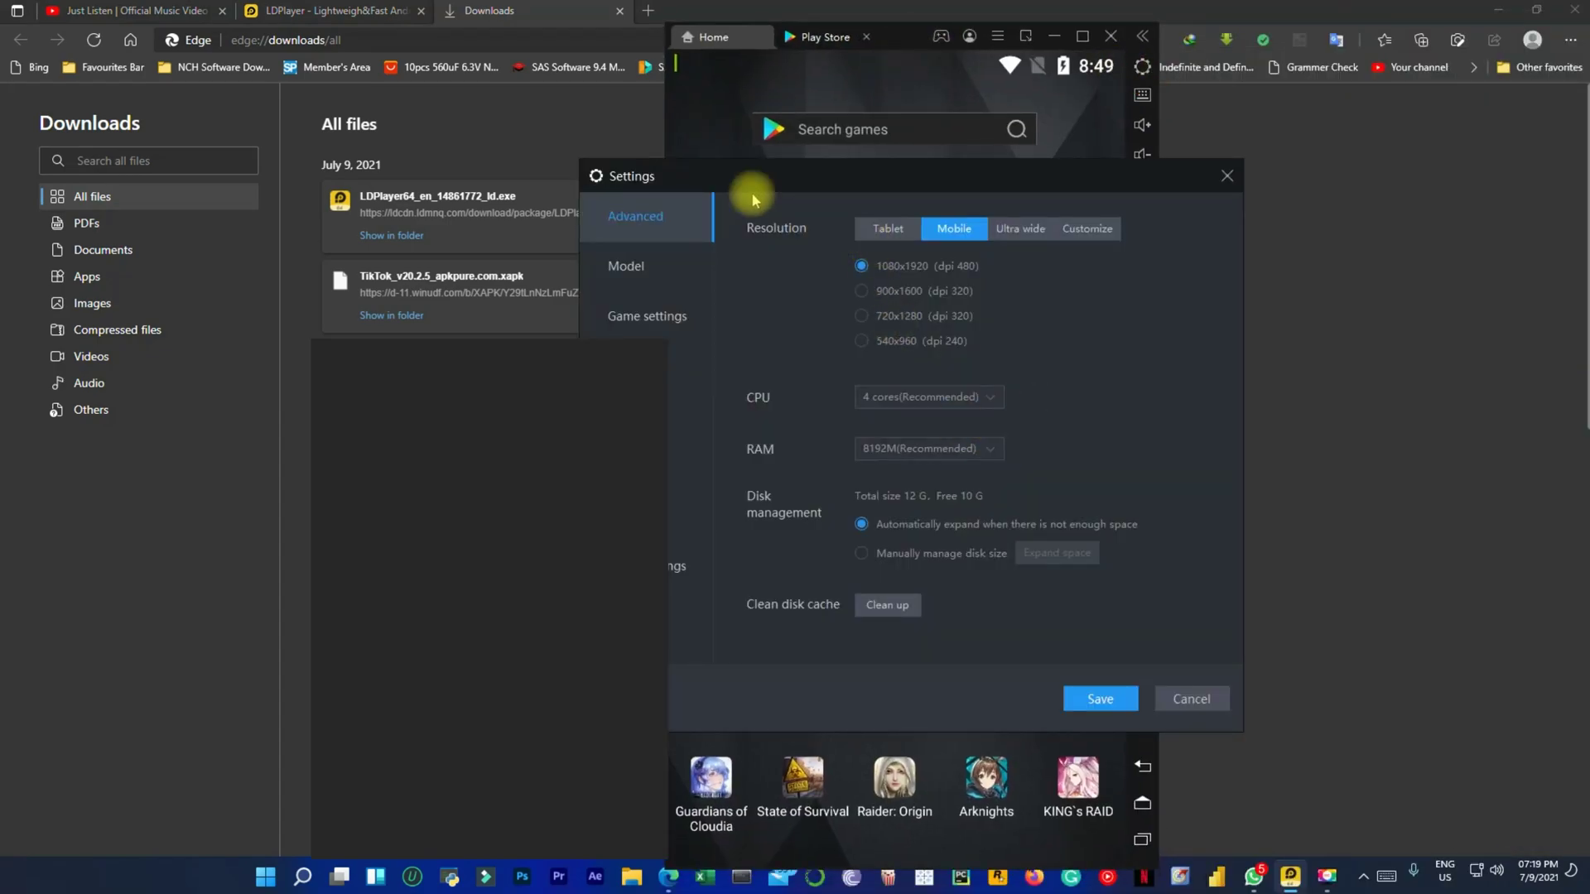
pyautogui.moveTo(749, 191); pyautogui.dragTo(954, 113)
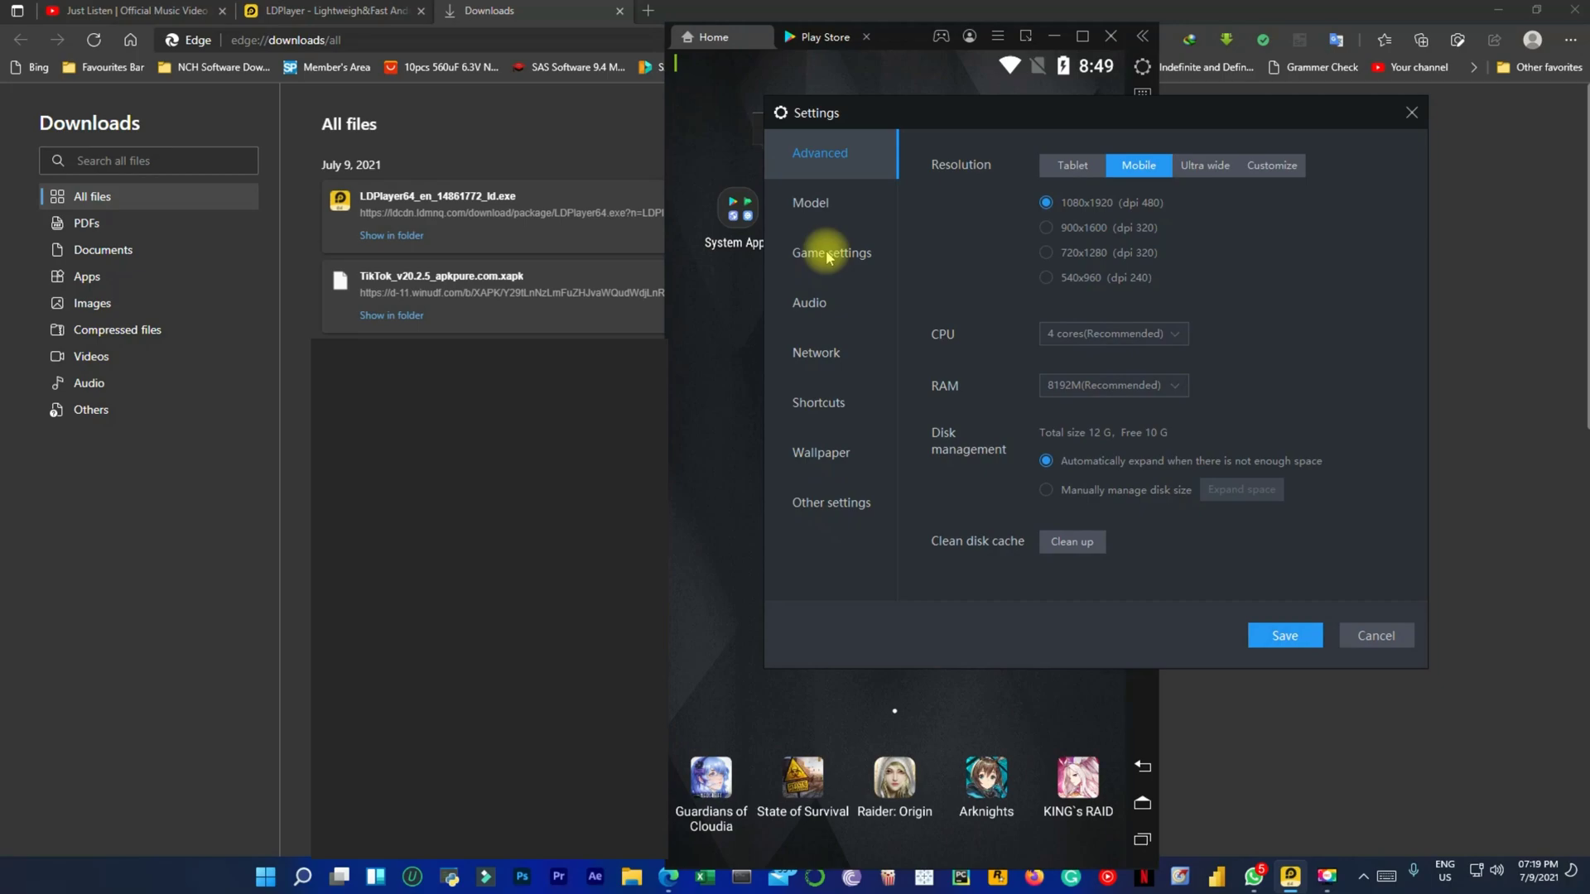
# - Browse the Model, Other, Wallpaper, Shortcut, Network, Audio and Game settings, then cancel without saving
pyautogui.click(814, 205)
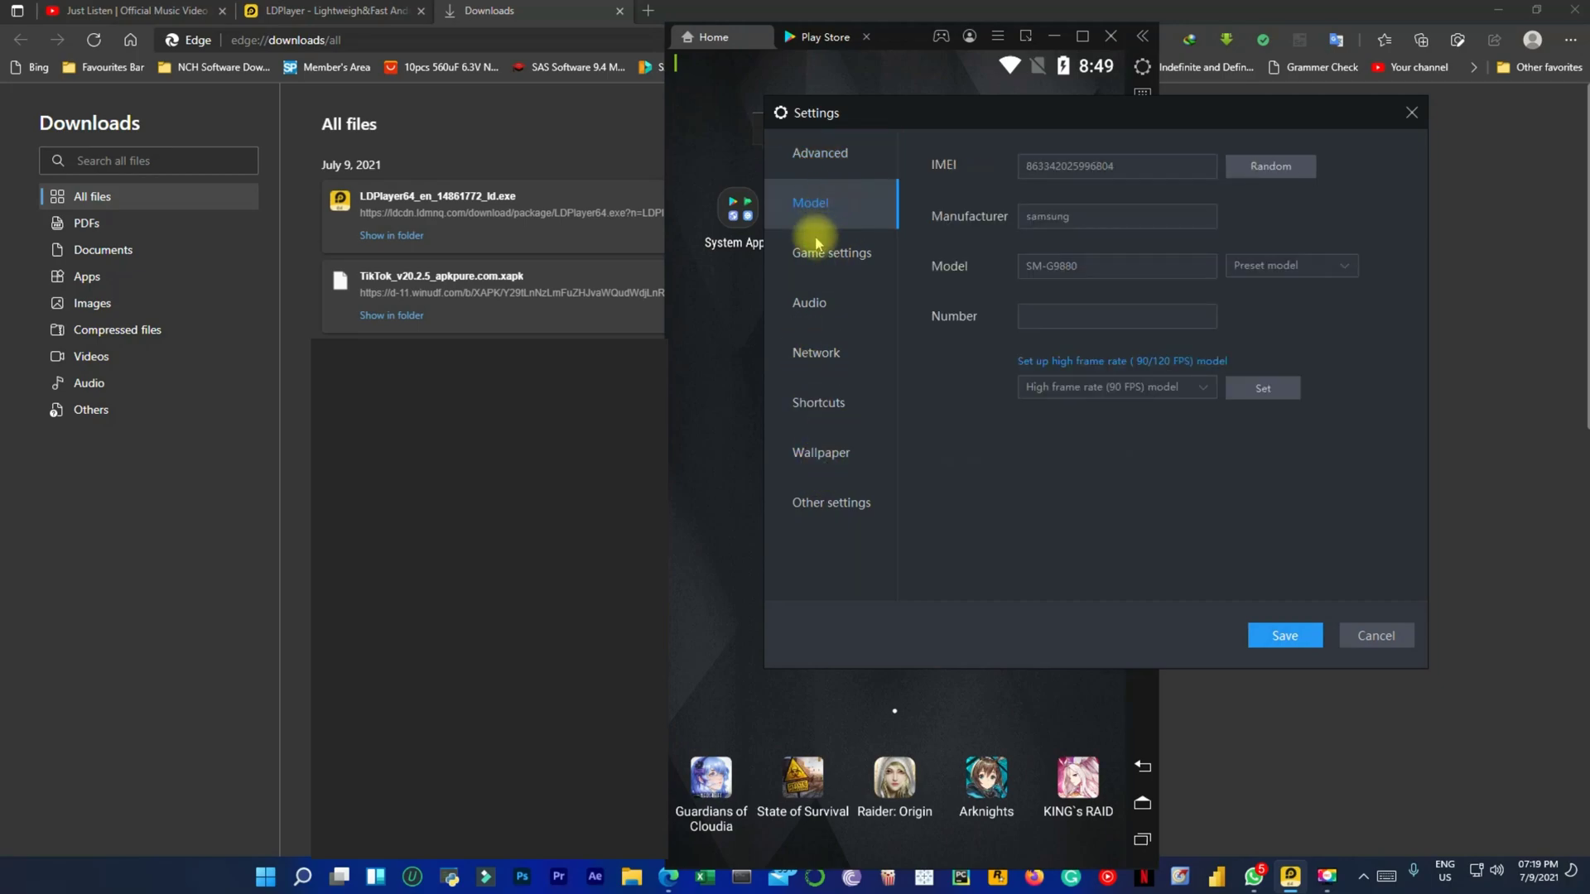
pyautogui.click(824, 507)
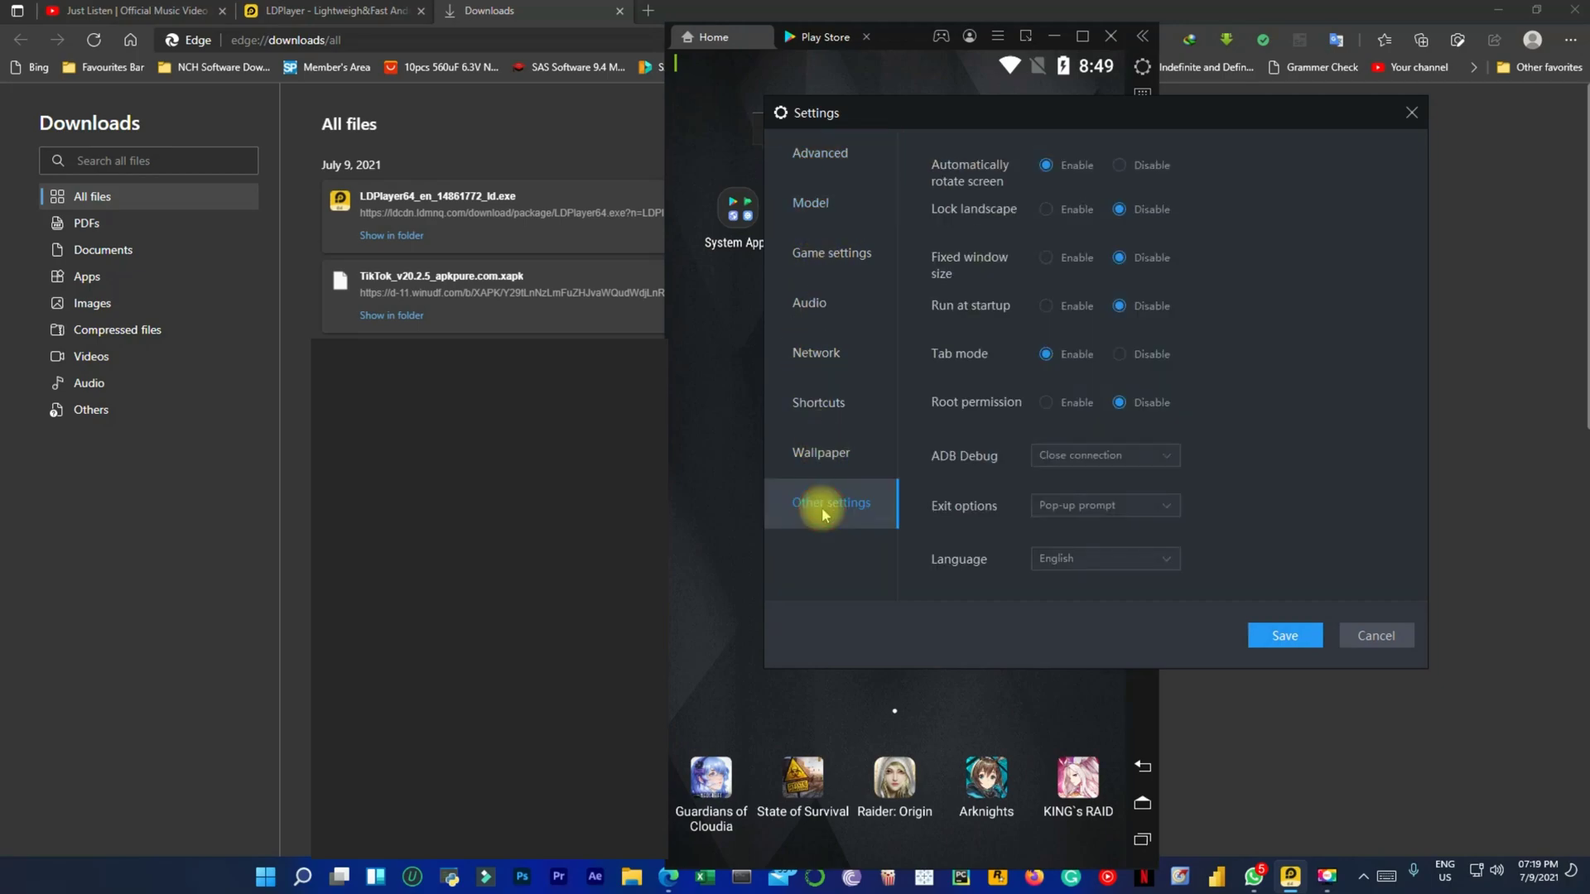
pyautogui.click(821, 453)
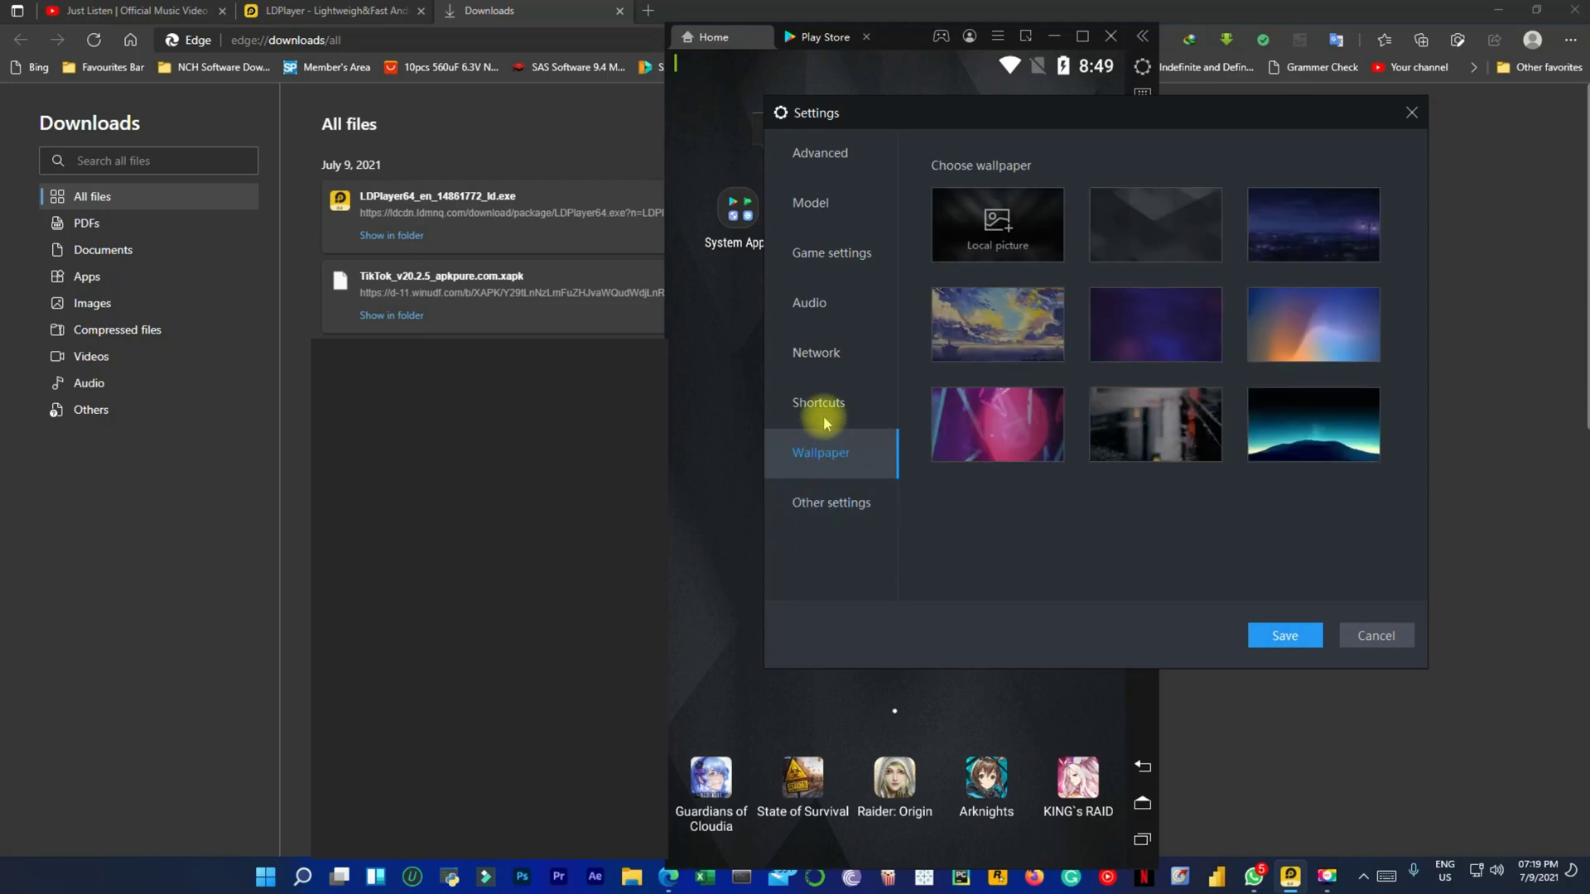
pyautogui.click(823, 423)
pyautogui.click(824, 344)
pyautogui.click(827, 302)
pyautogui.click(828, 249)
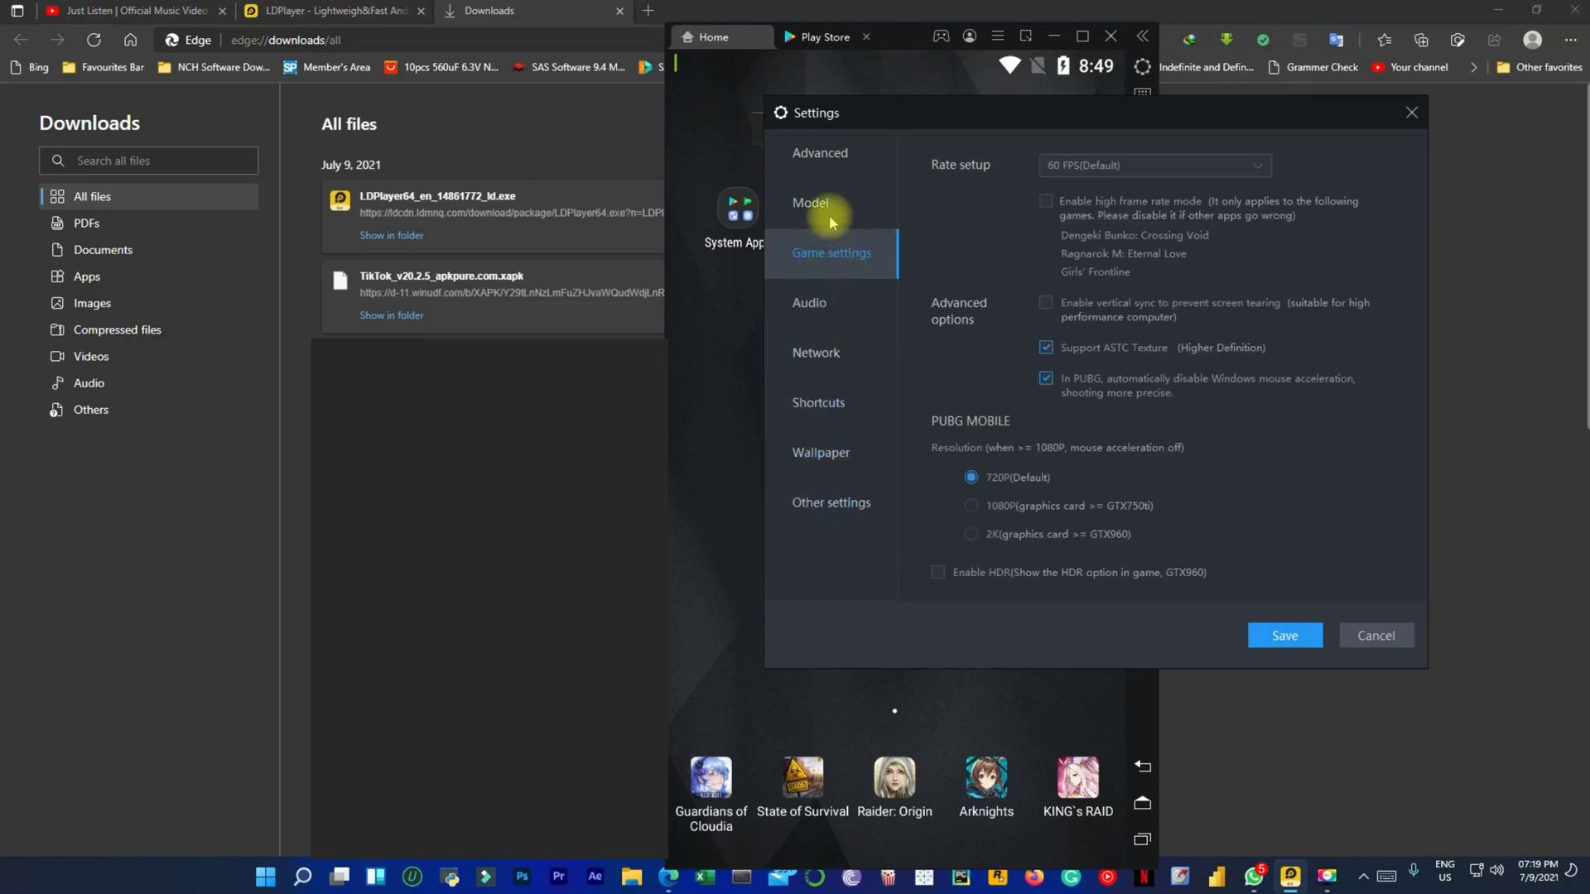
pyautogui.click(829, 217)
pyautogui.click(829, 158)
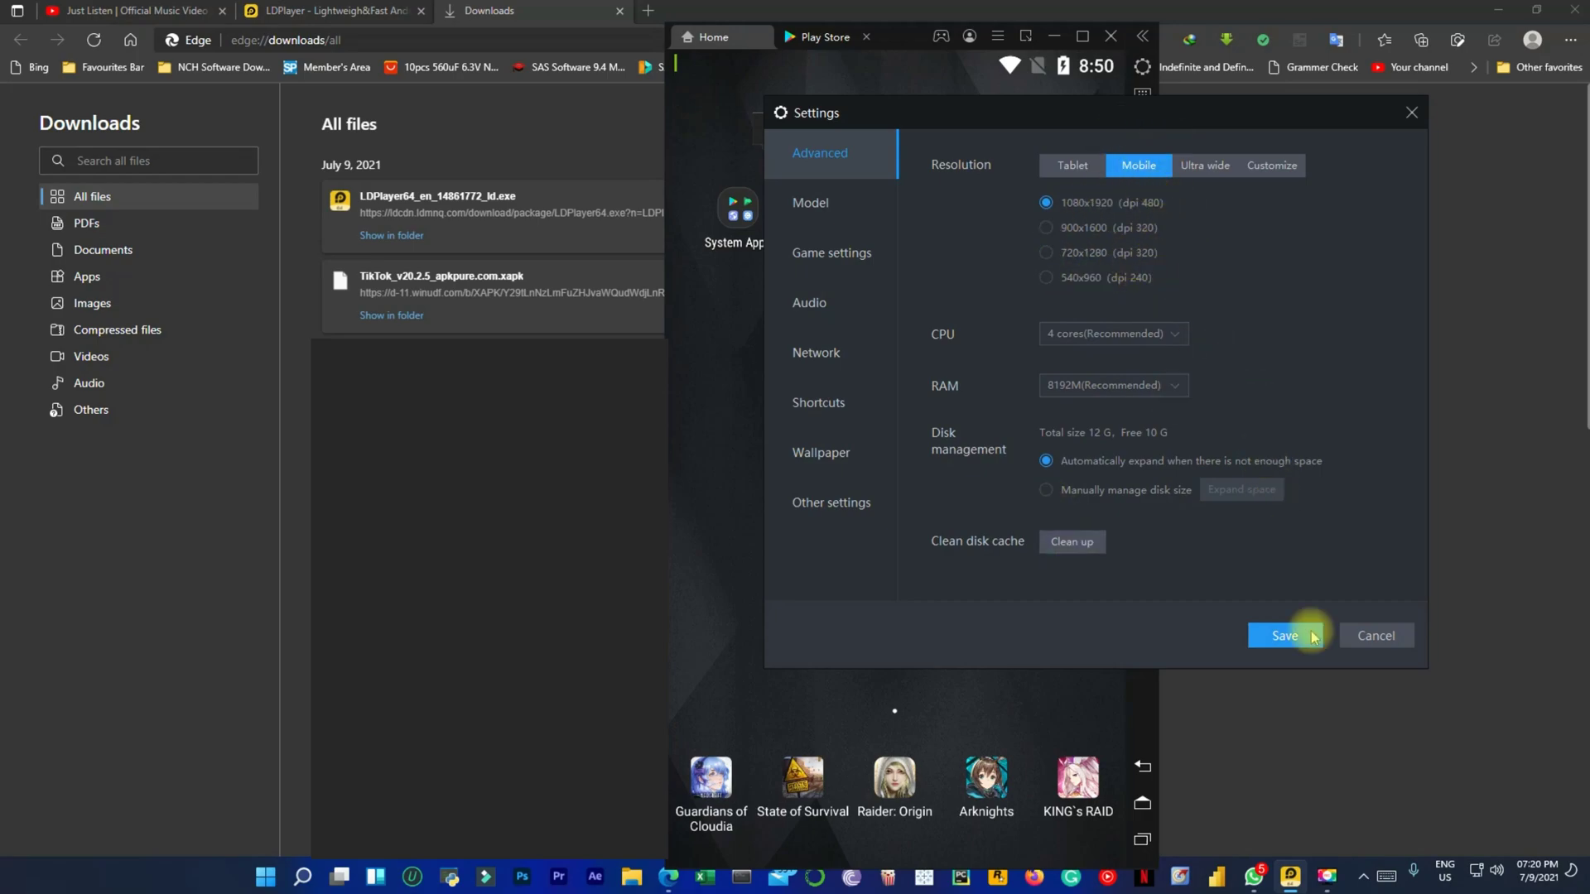
pyautogui.click(1373, 642)
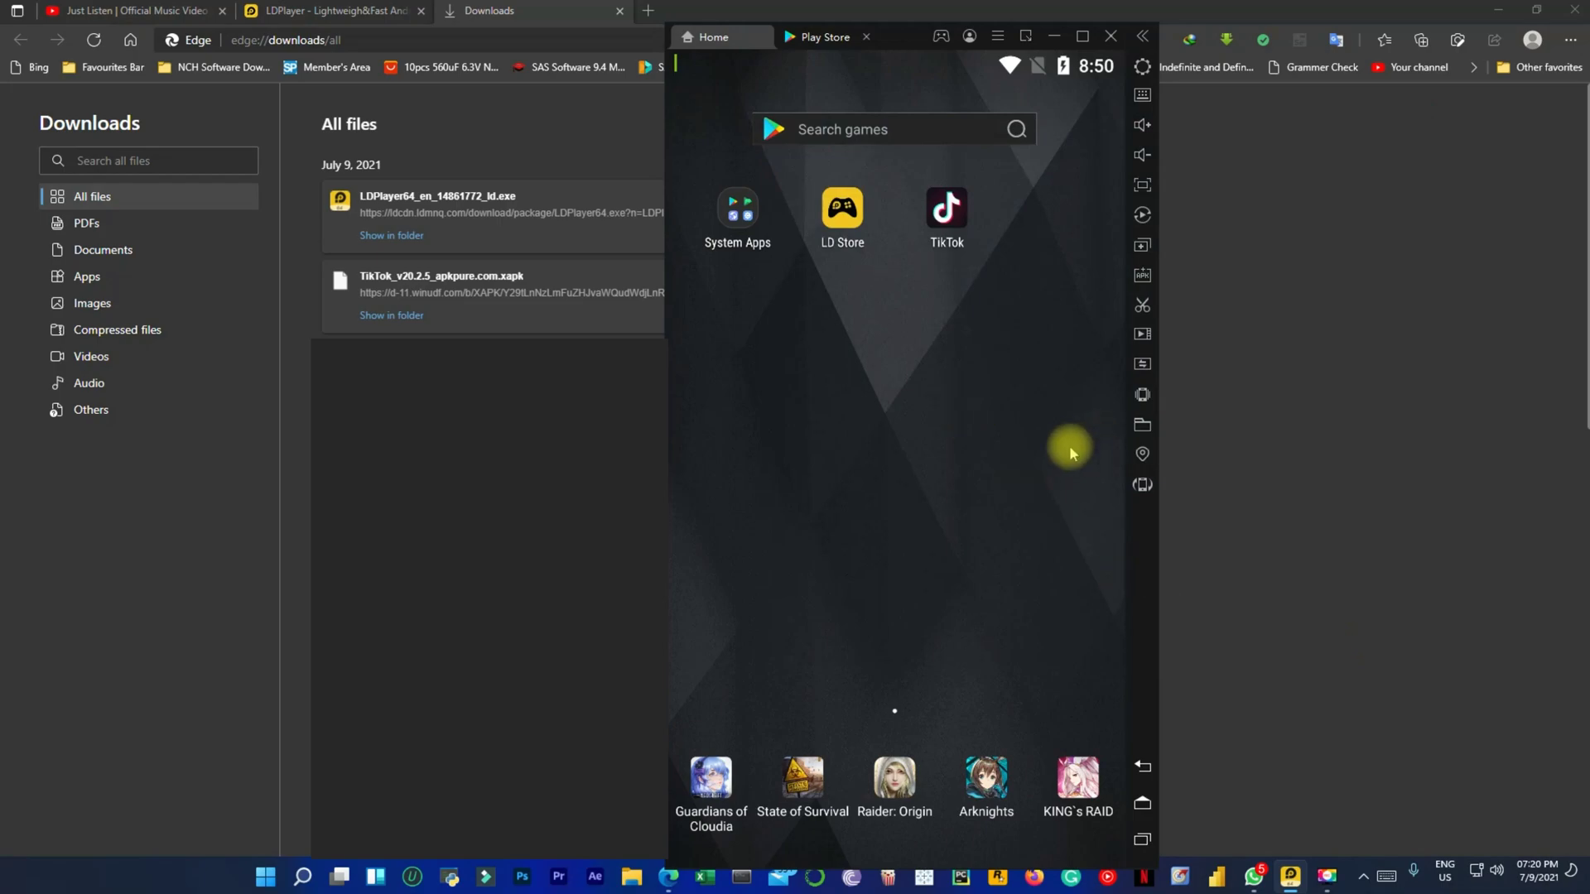
# - Open Play Store from System Apps, rerun the tiktok search, then return to the Android home screen
pyautogui.click(737, 209)
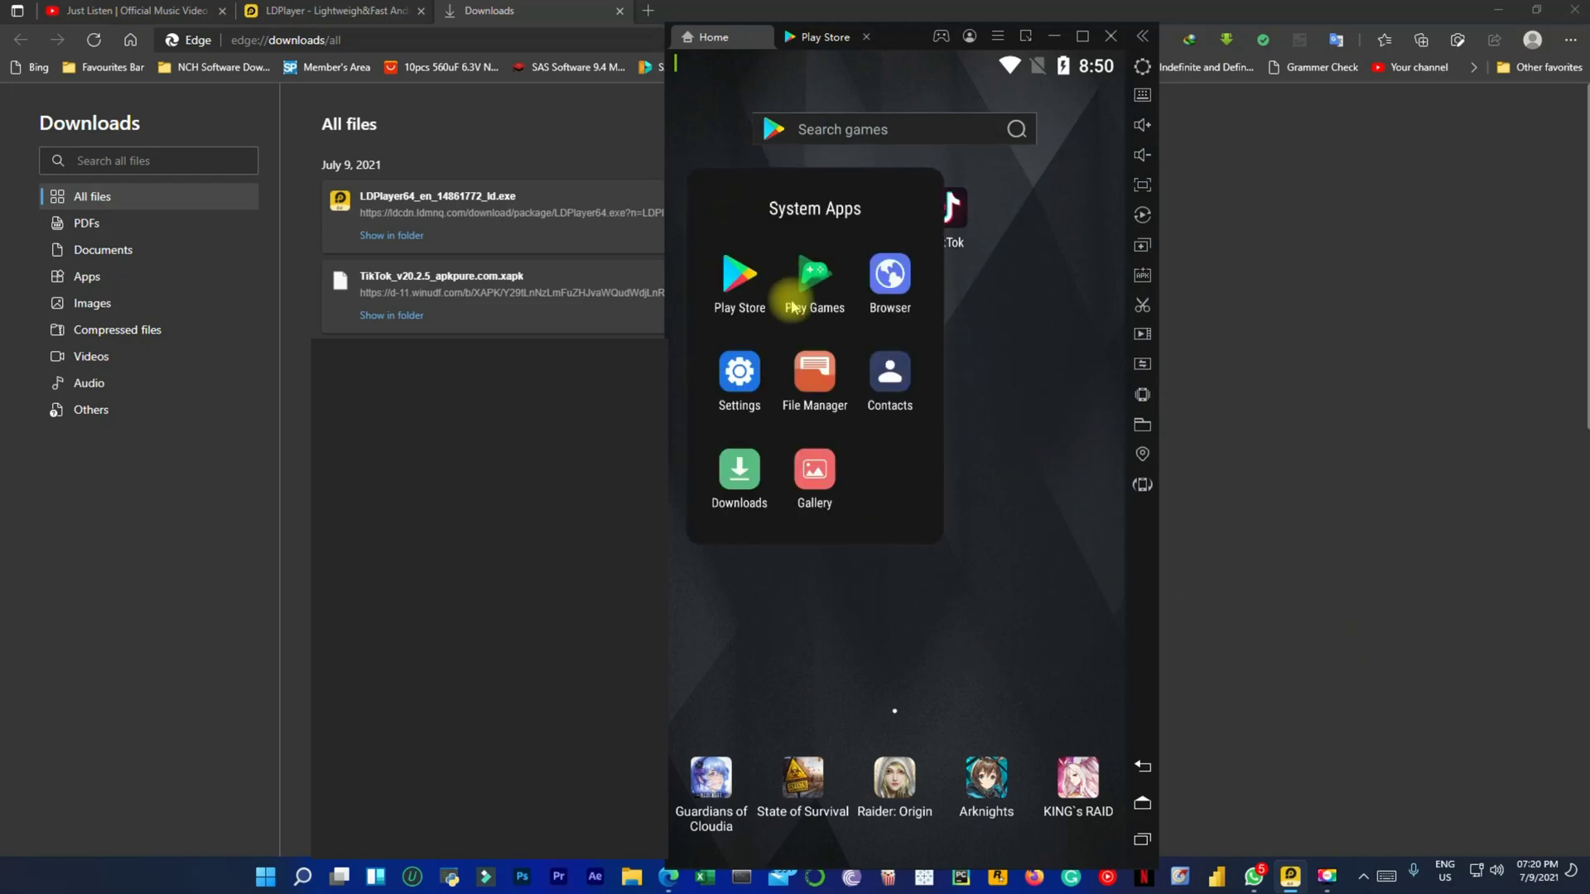
pyautogui.click(734, 272)
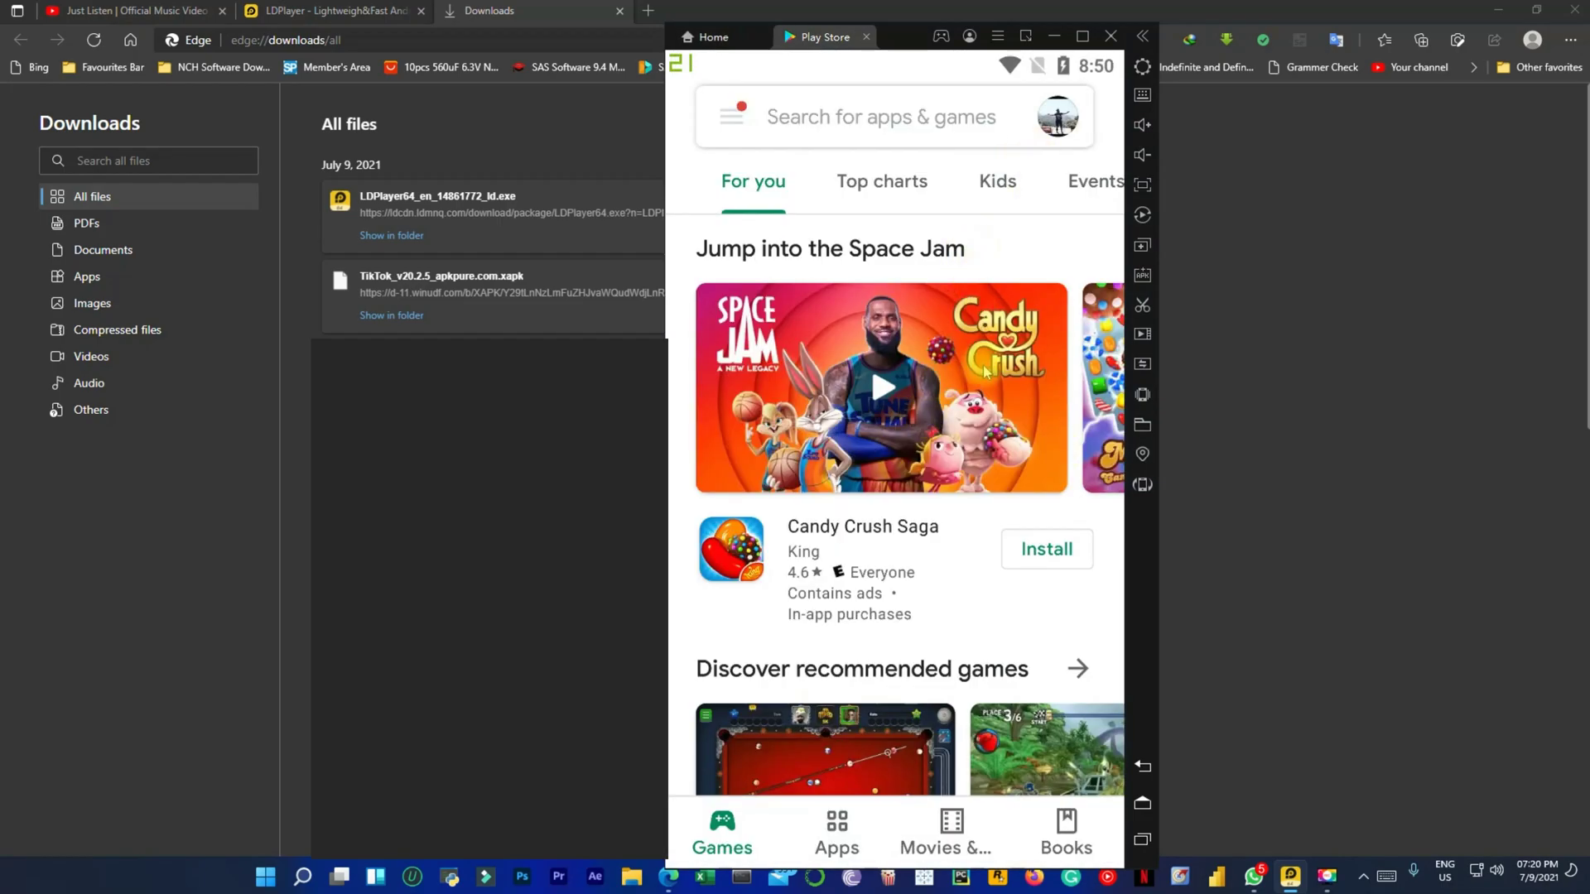
pyautogui.click(864, 126)
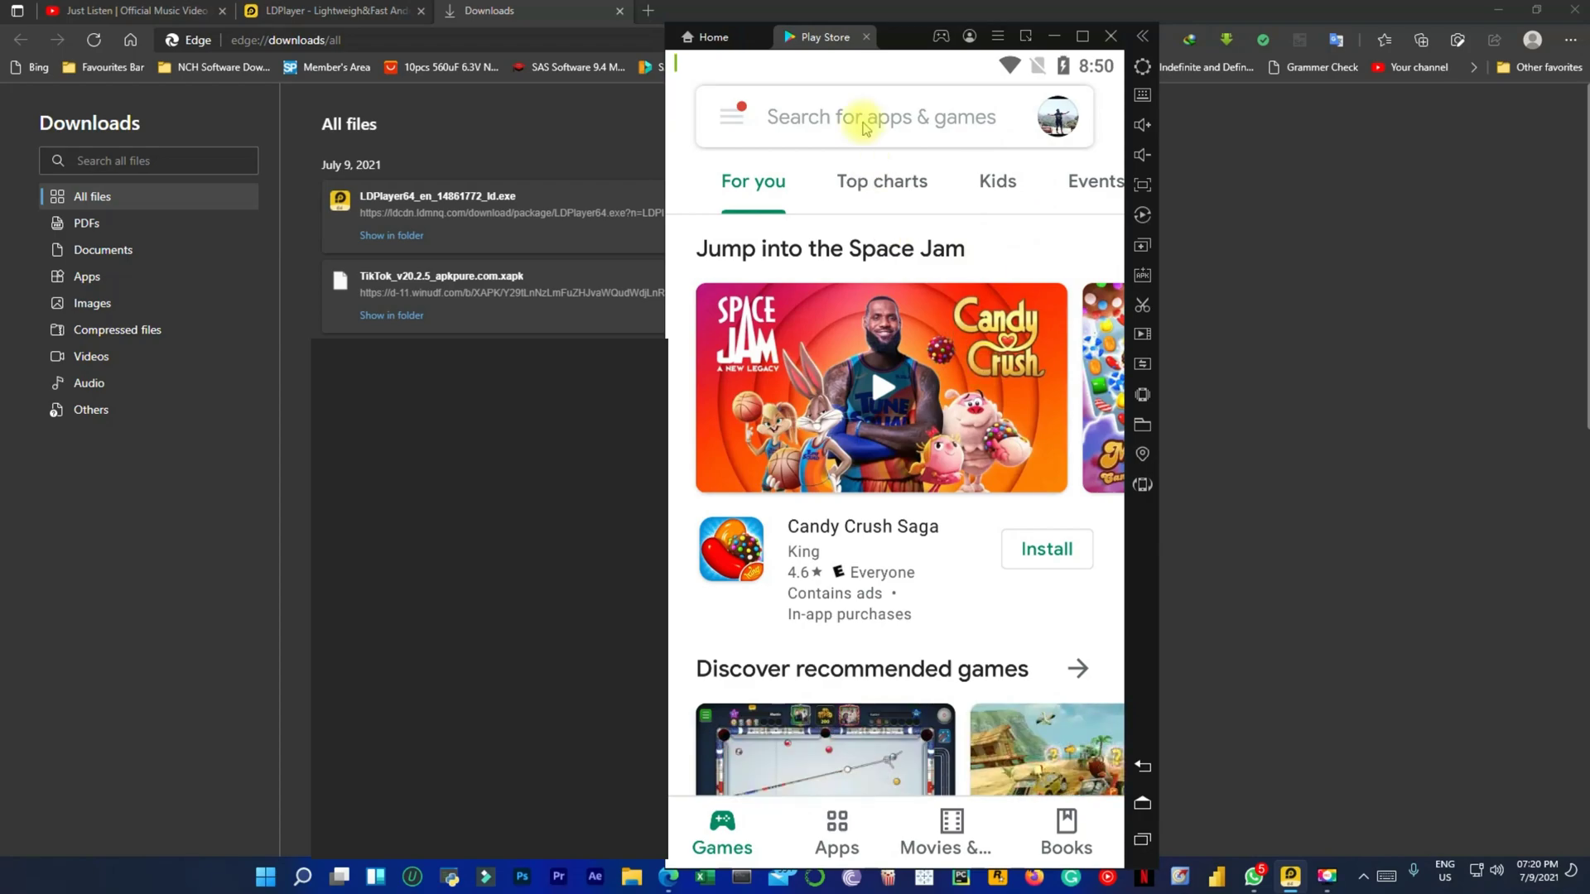
pyautogui.click(835, 119)
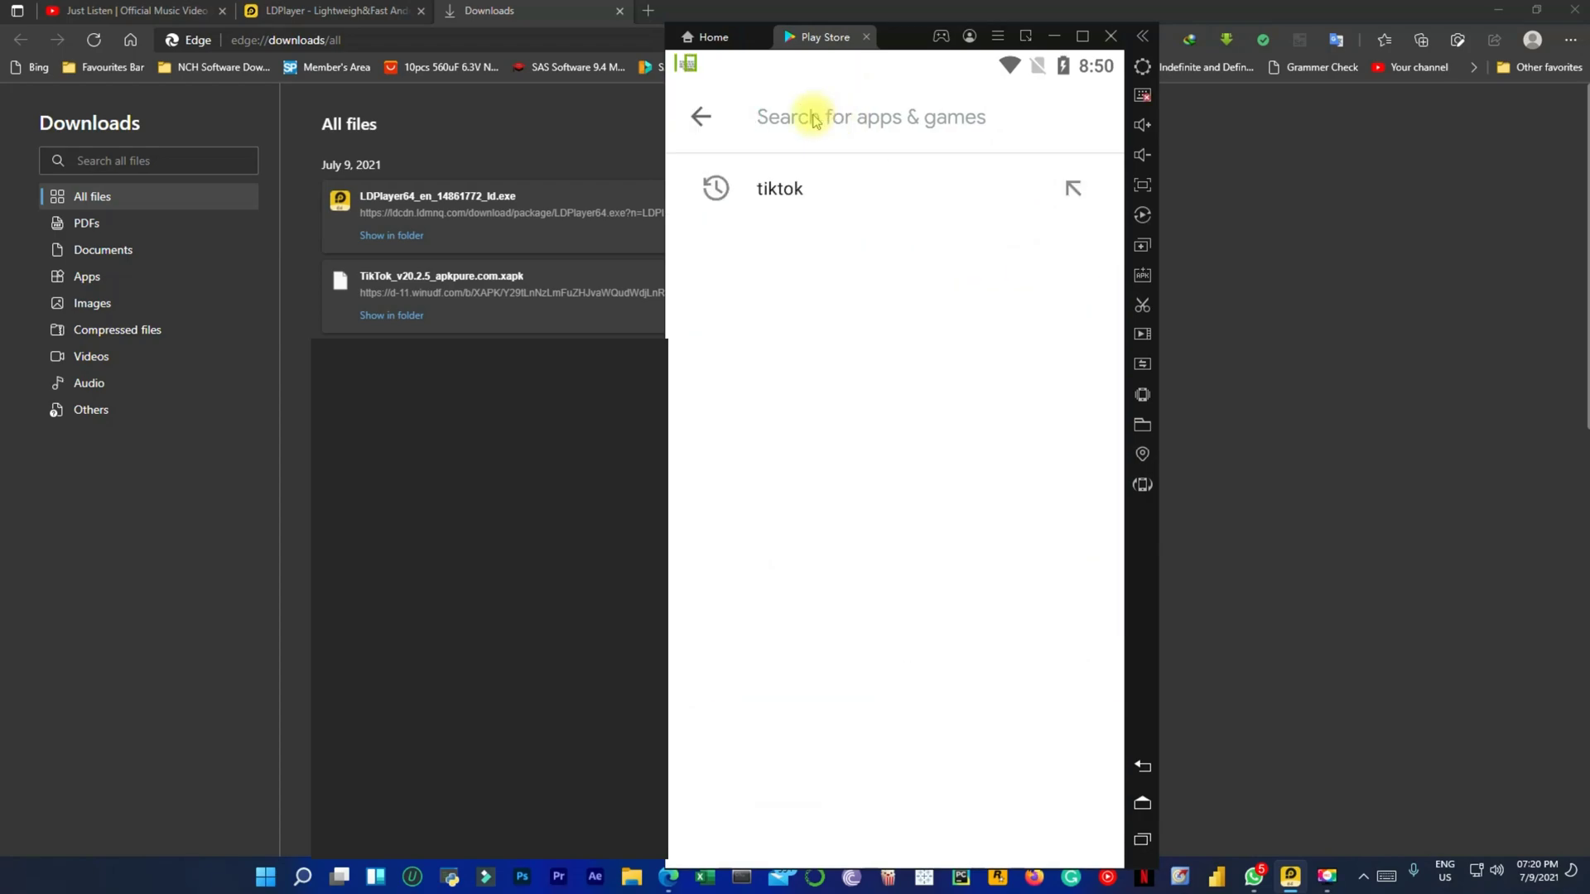
pyautogui.click(812, 188)
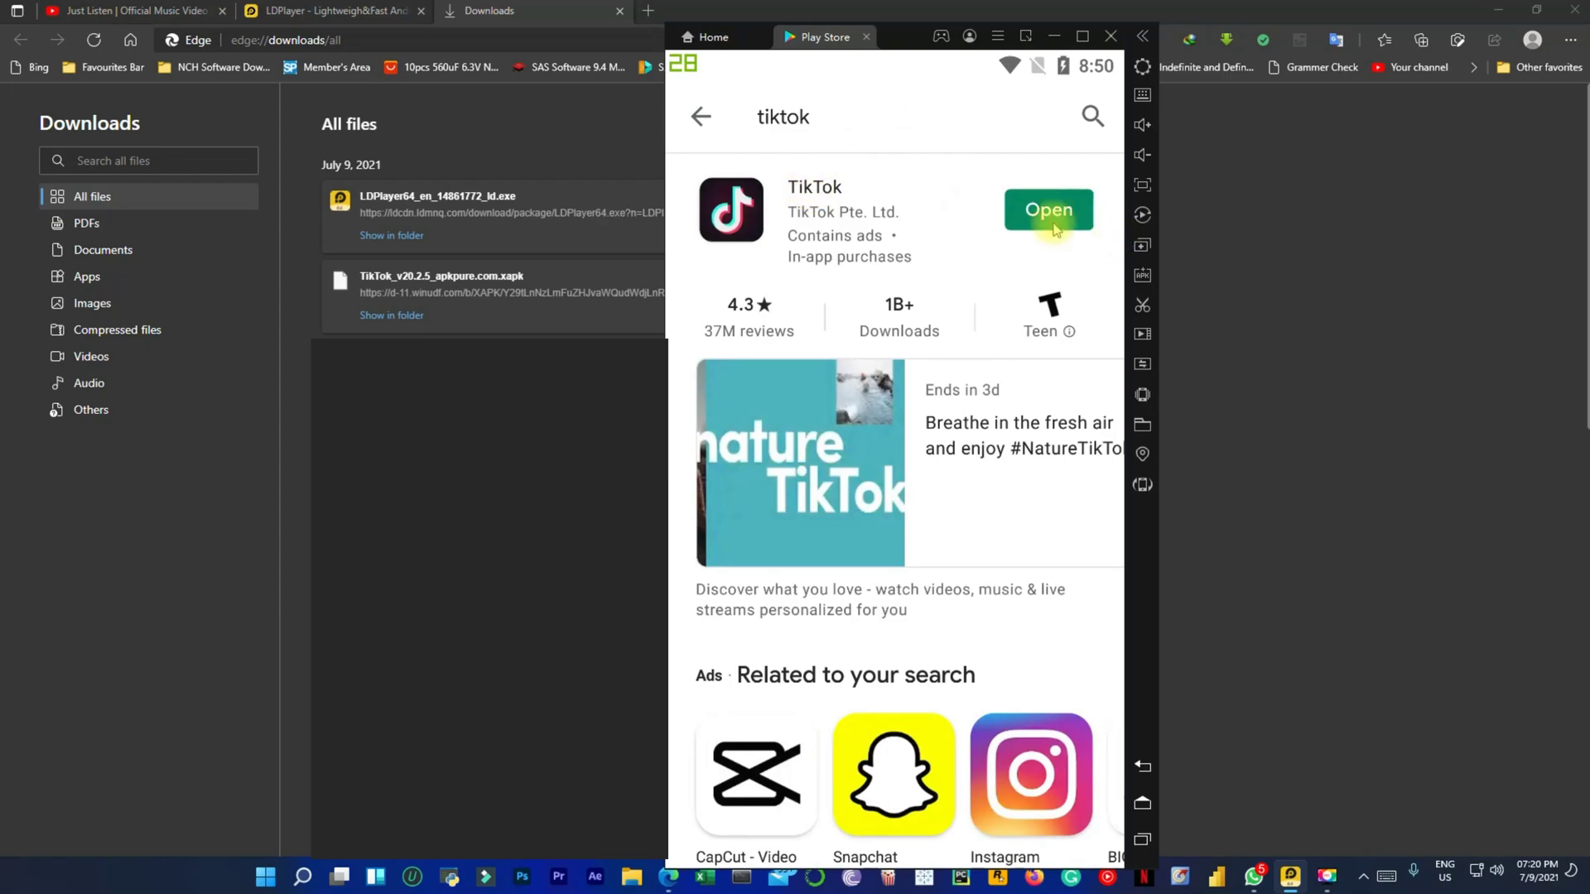
pyautogui.click(697, 117)
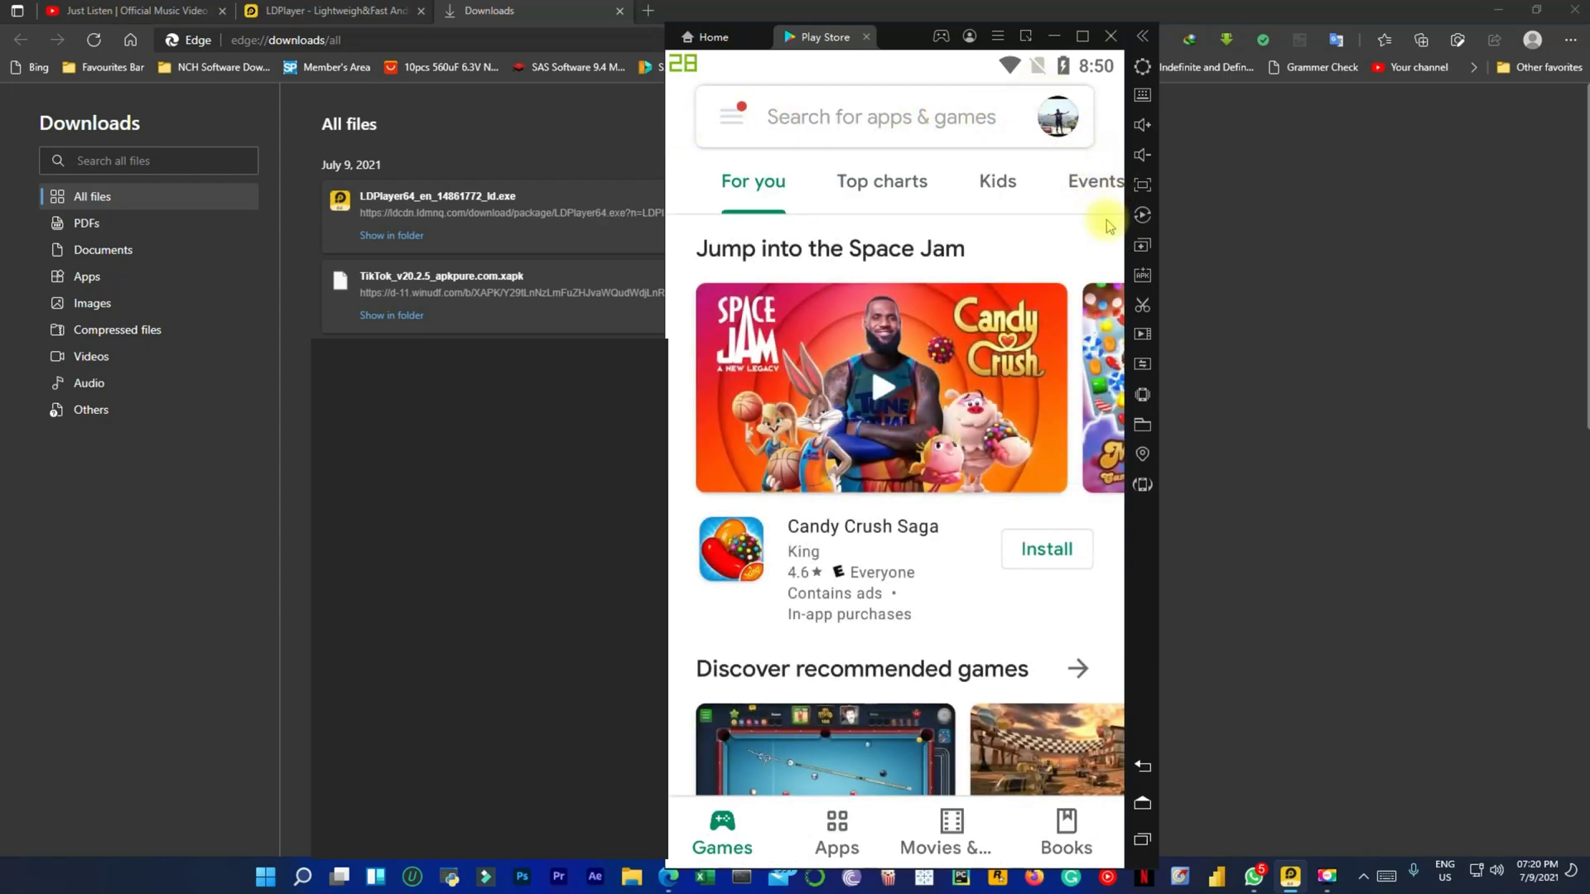
pyautogui.click(1141, 803)
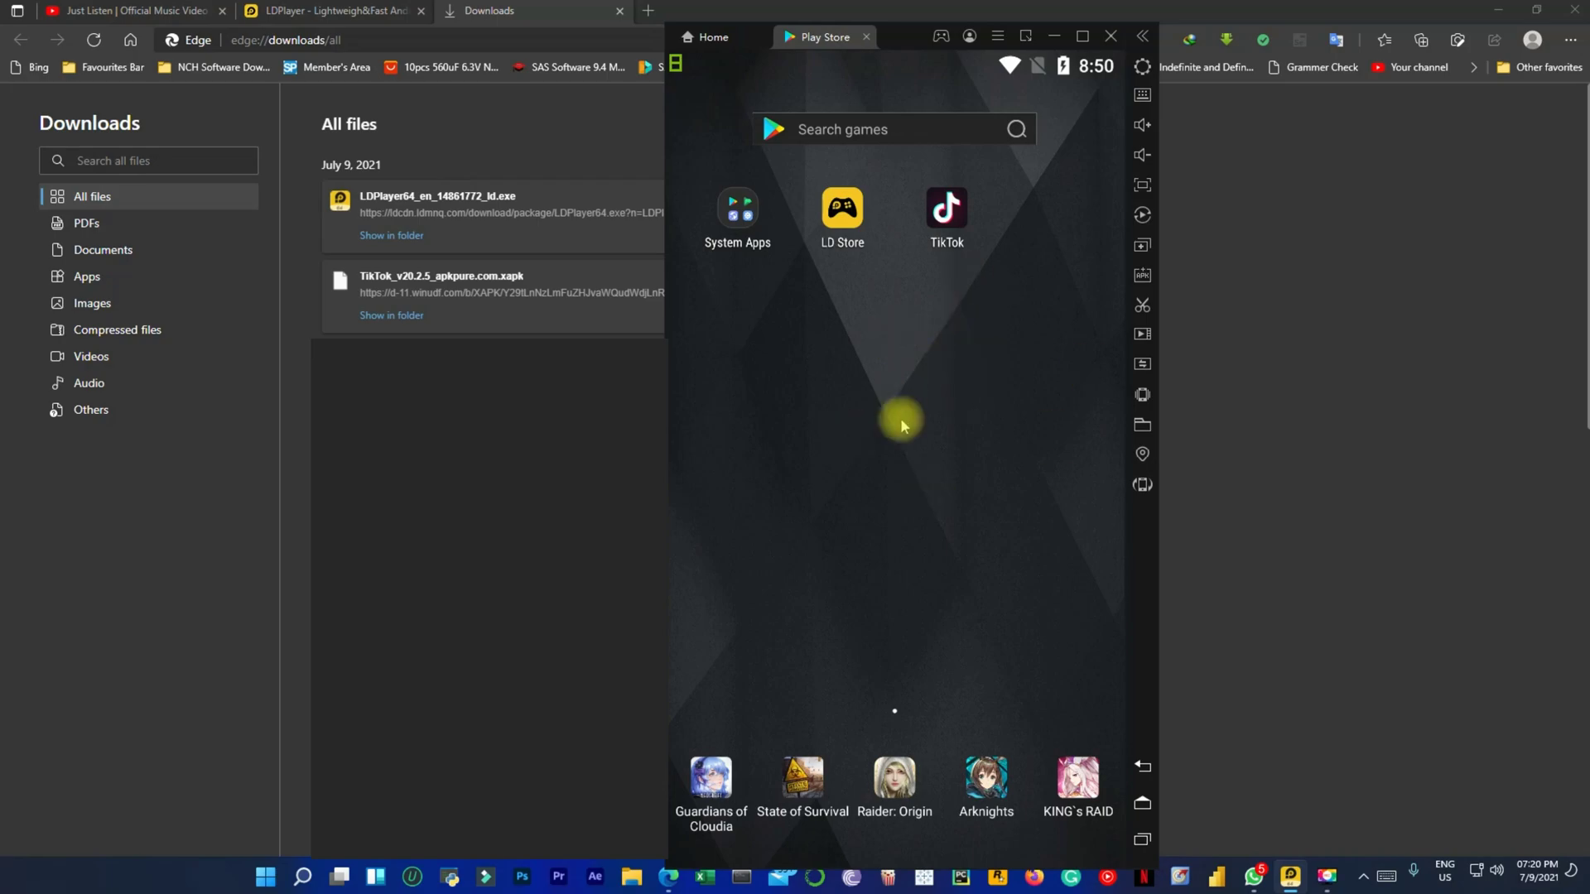
# - Open the Seed4.Me panel from the tray, showing United States and protected till 22 apr 2022
pyautogui.click(1363, 876)
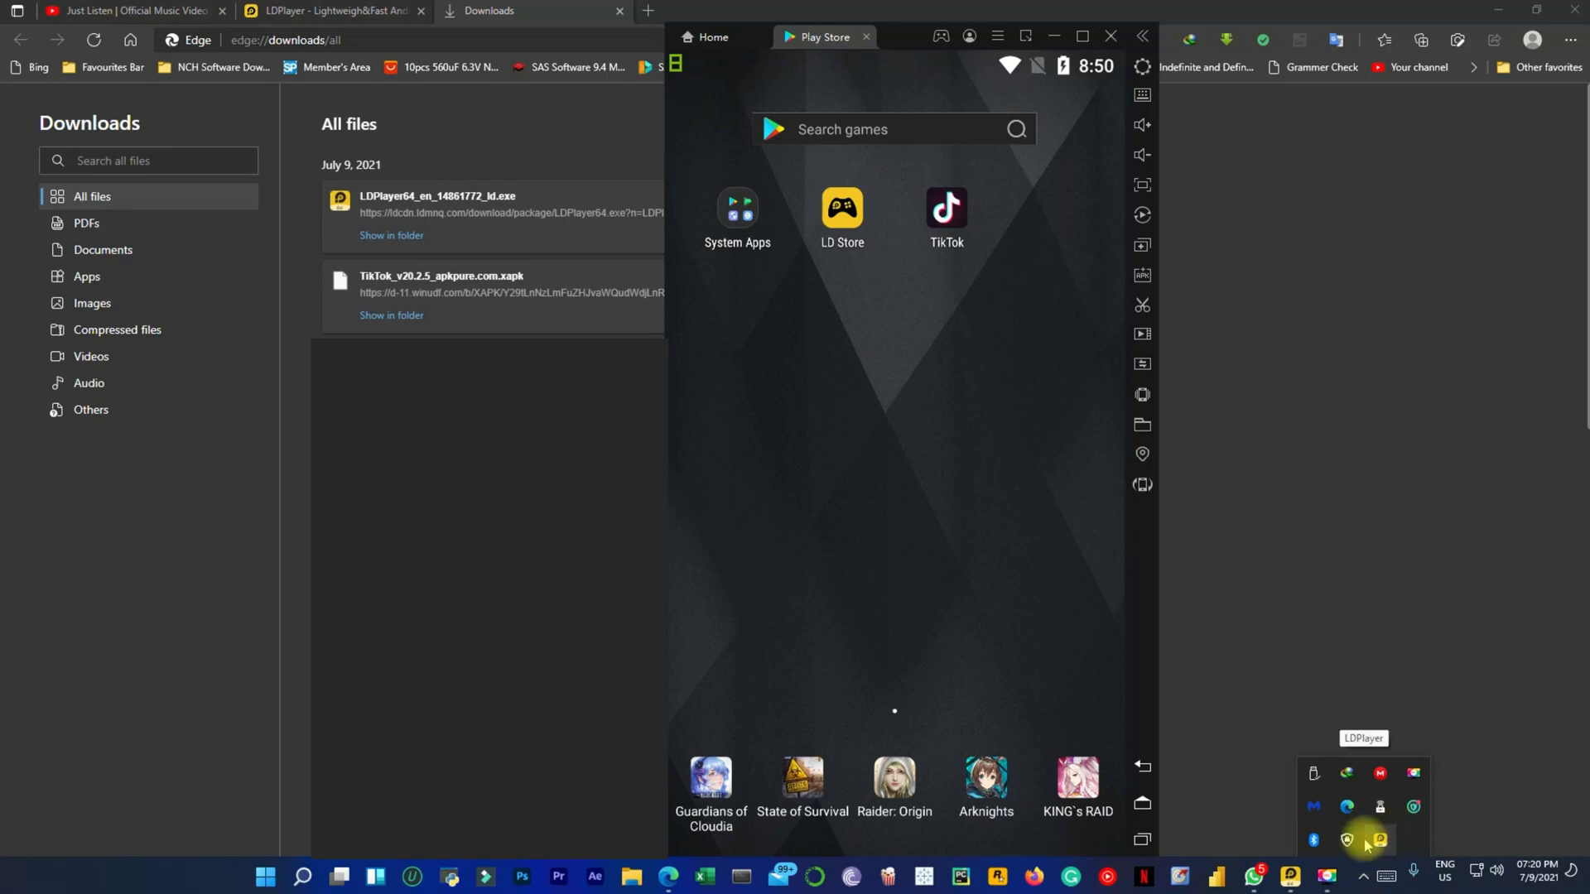
pyautogui.click(1342, 843)
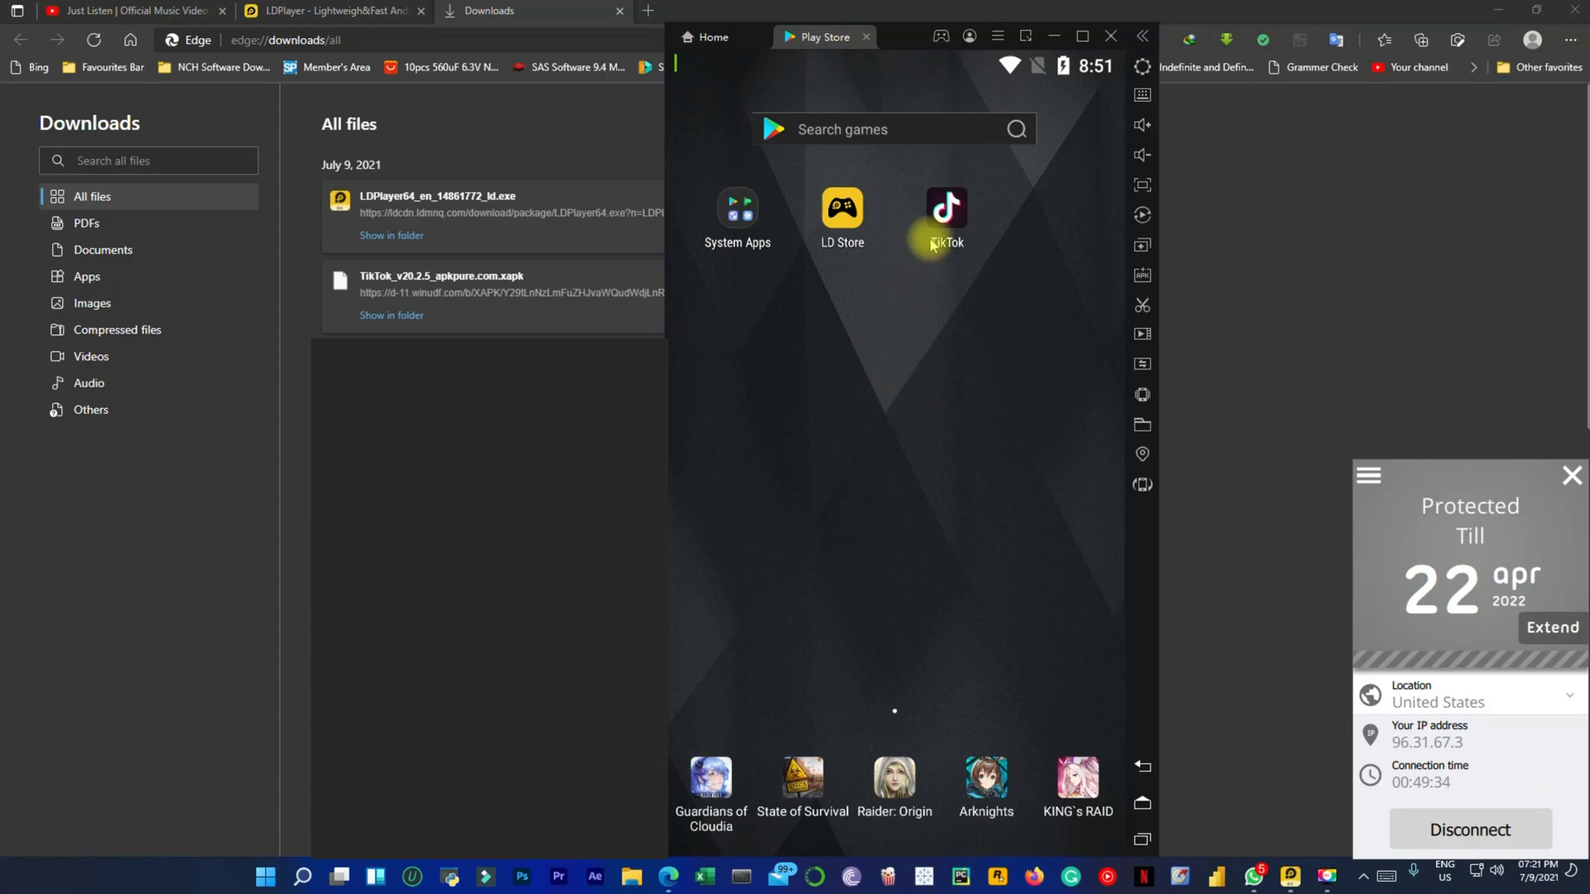
# - Launch TikTok, accept the Privacy Policy Update, and pause the duet video in the feed
pyautogui.click(944, 211)
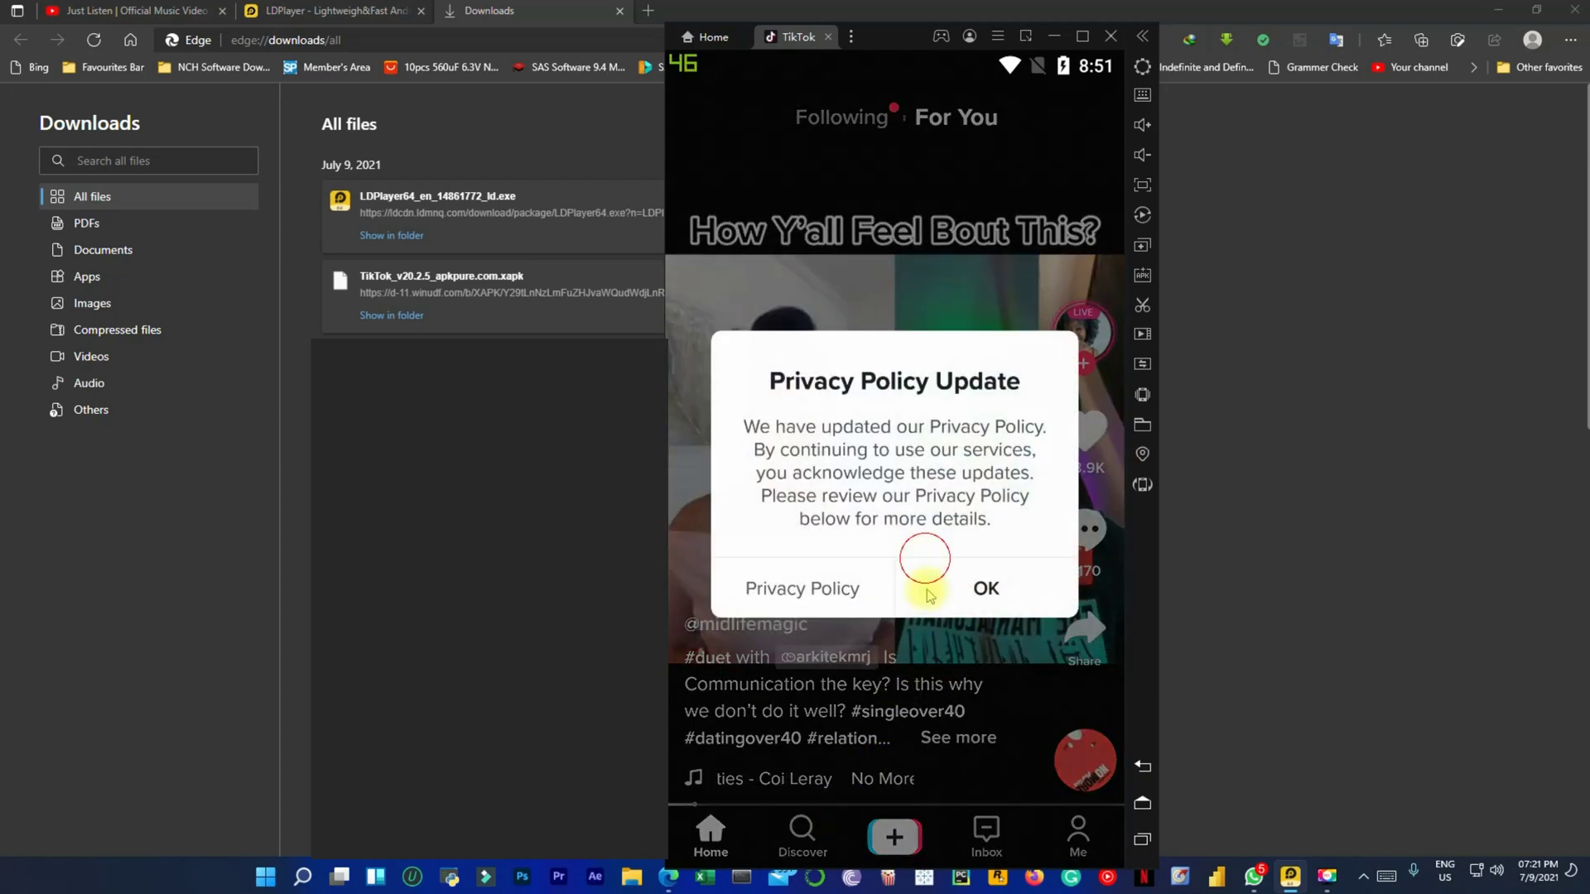
pyautogui.click(985, 588)
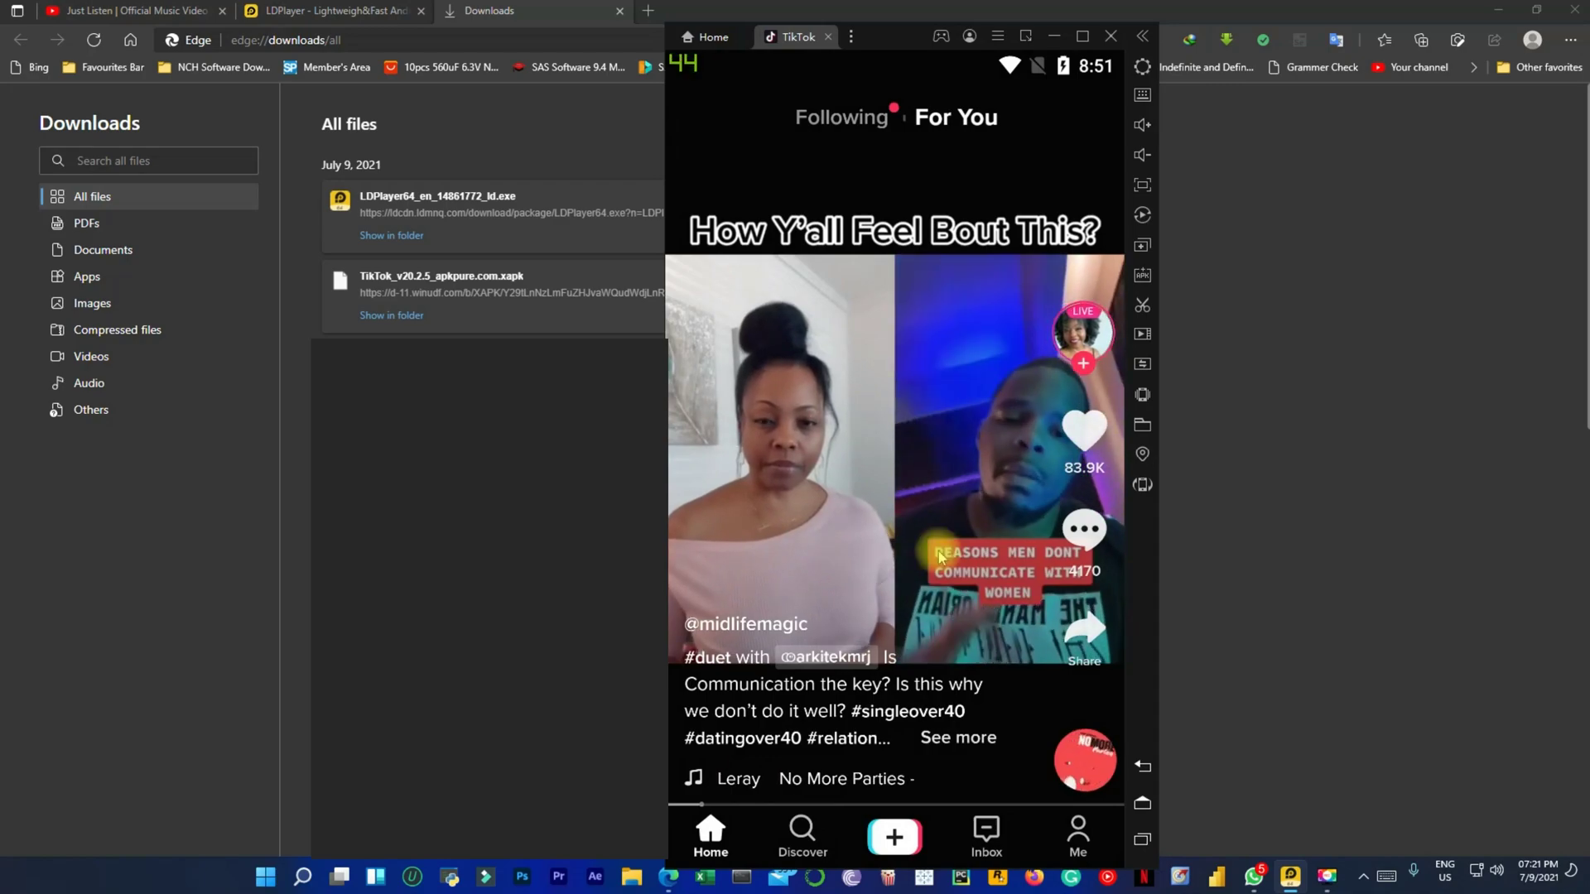
pyautogui.click(894, 512)
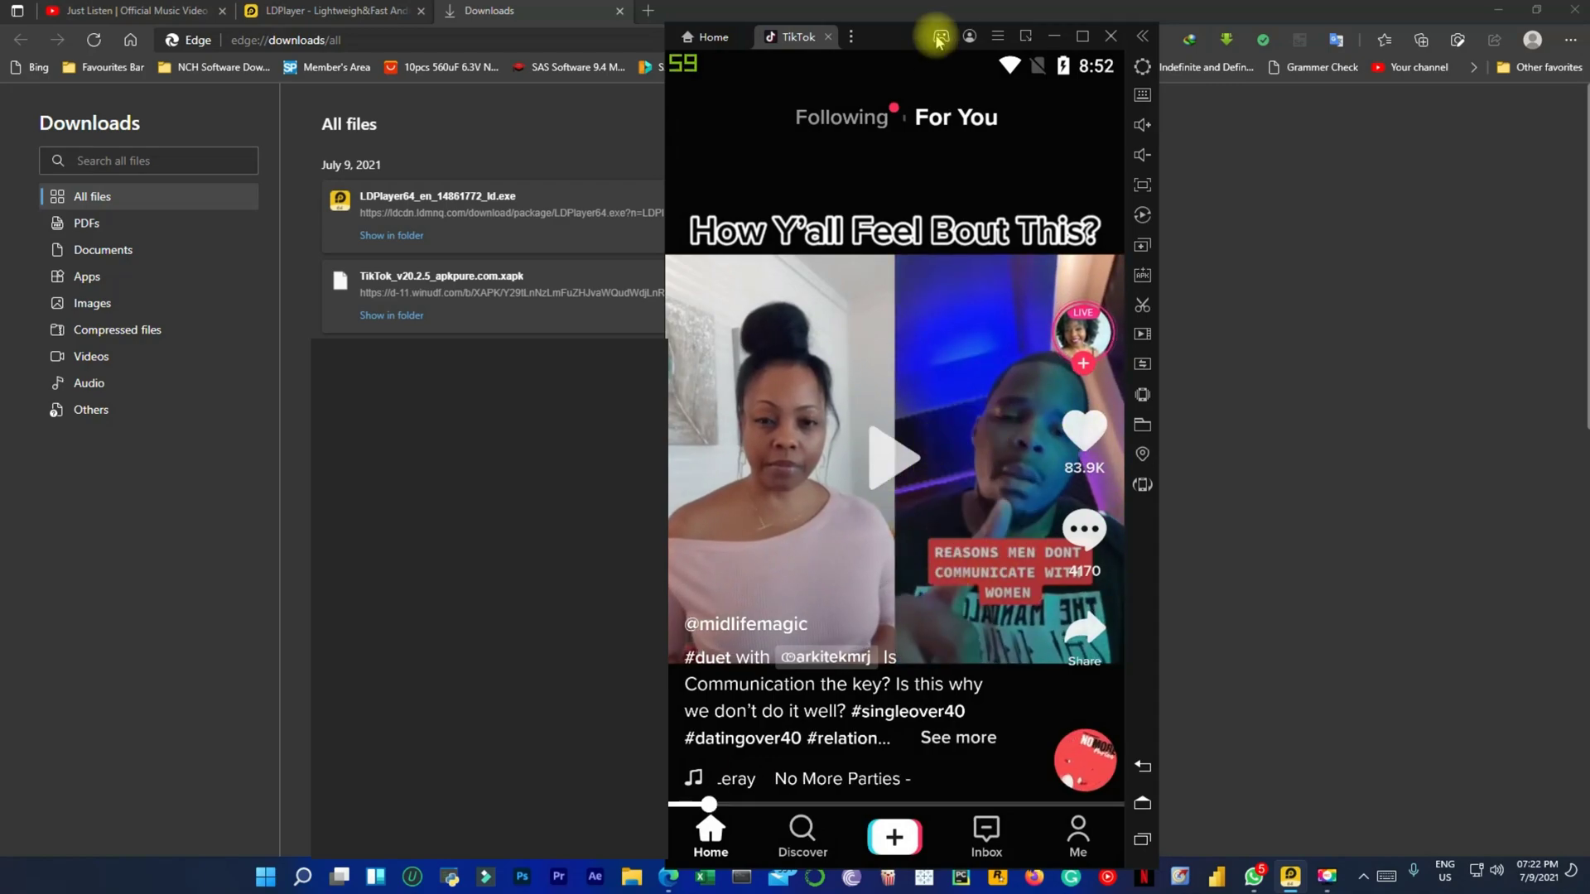
# - Shift the LDPlayer window right and swipe the feed past the dog pool video to a LIVE item
pyautogui.moveTo(909, 39); pyautogui.dragTo(1190, 40)
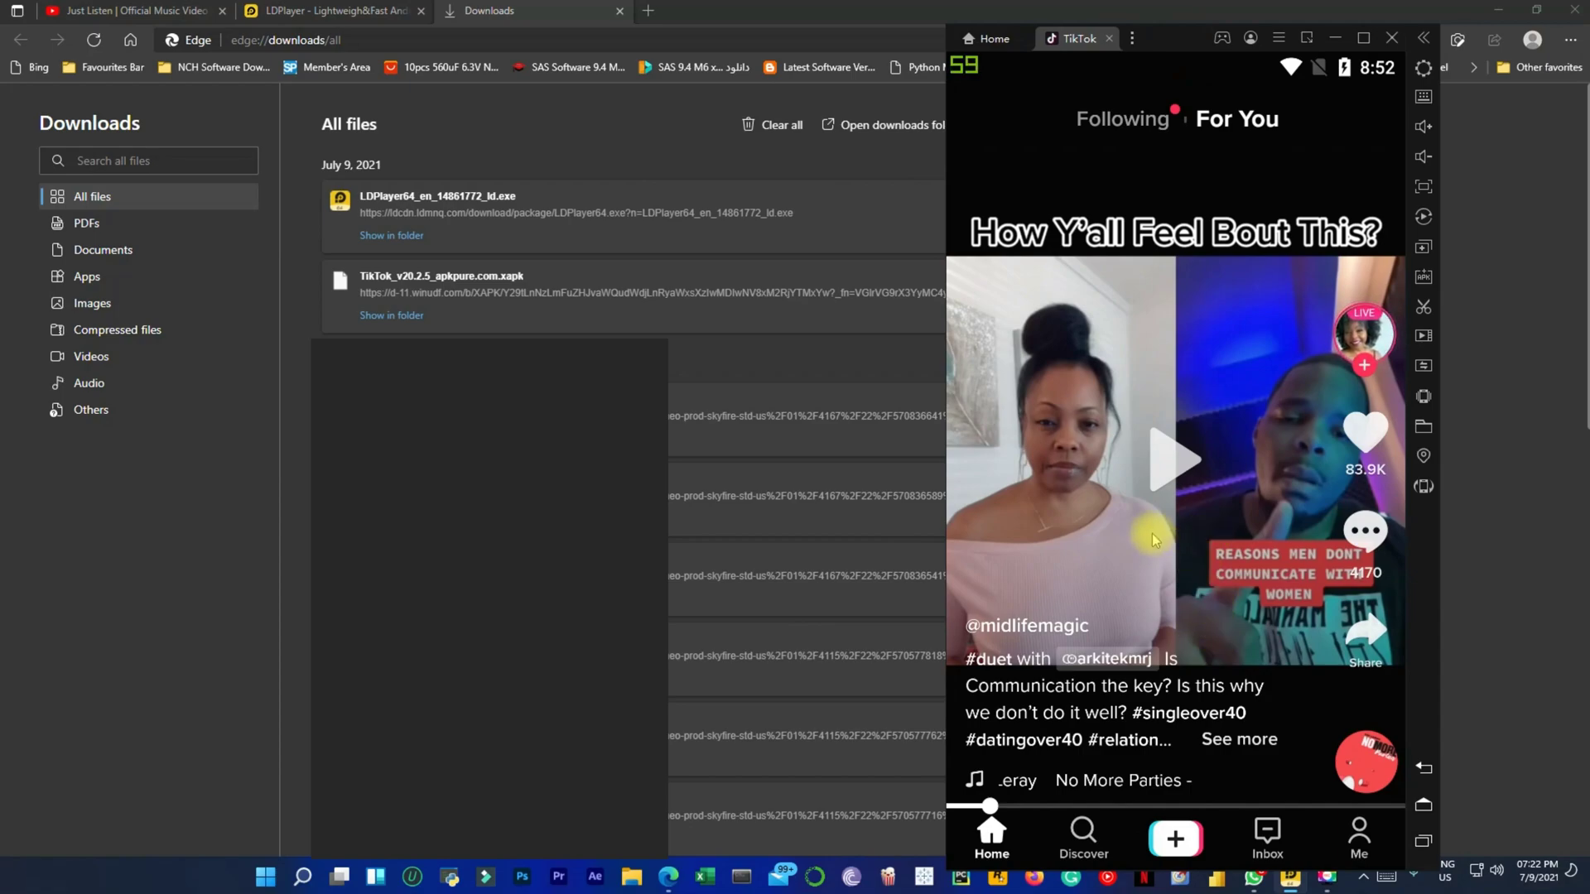
pyautogui.moveTo(1182, 582); pyautogui.dragTo(1188, 376)
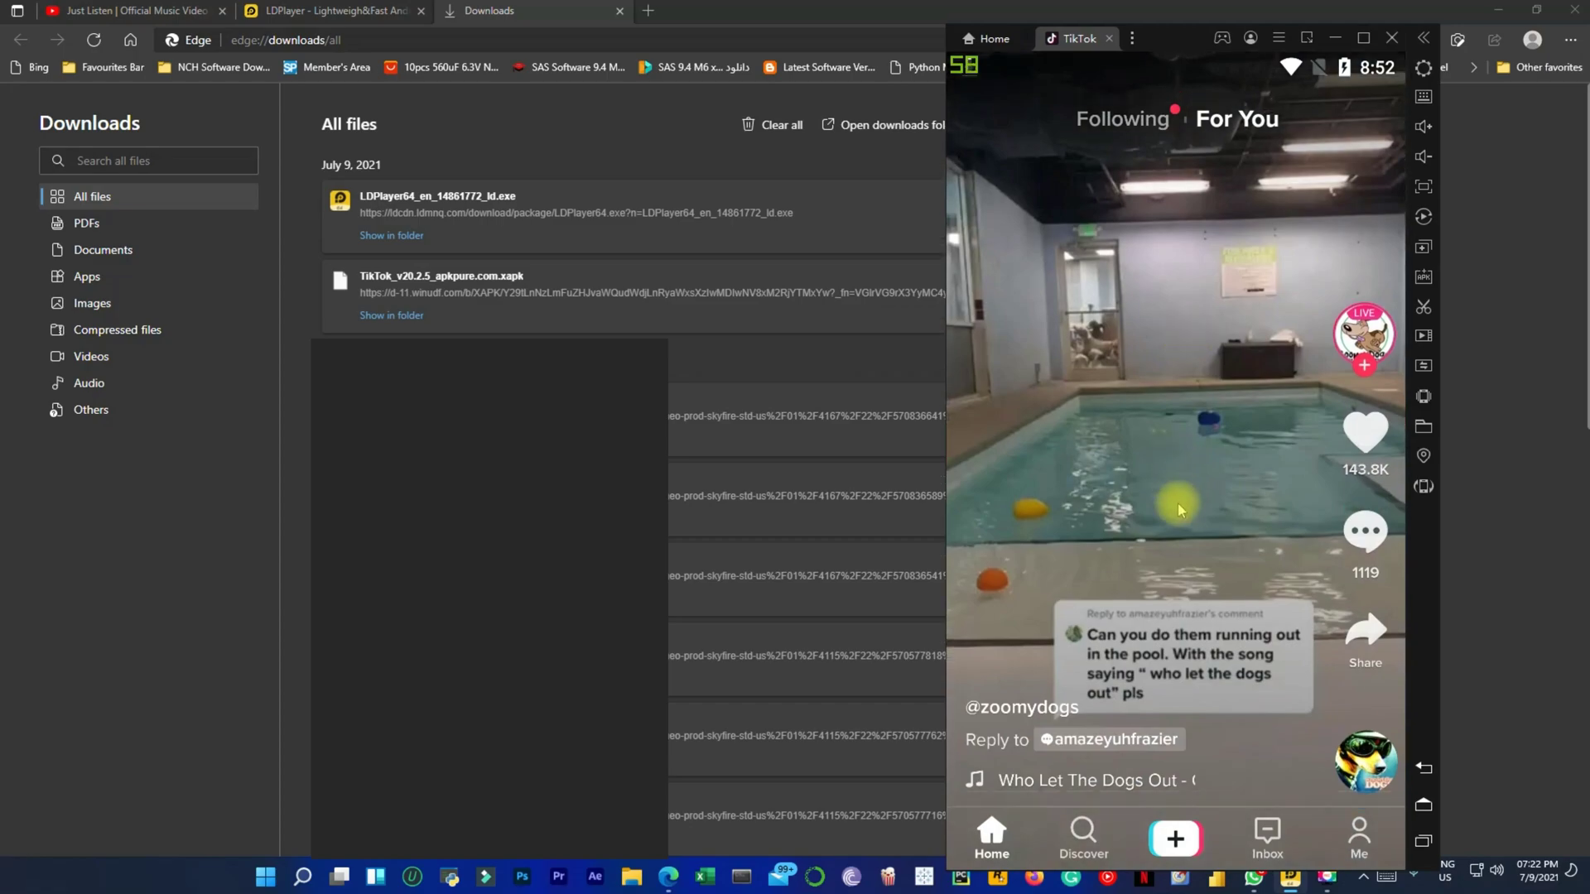
pyautogui.moveTo(1177, 504); pyautogui.dragTo(1207, 237)
pyautogui.click(1359, 837)
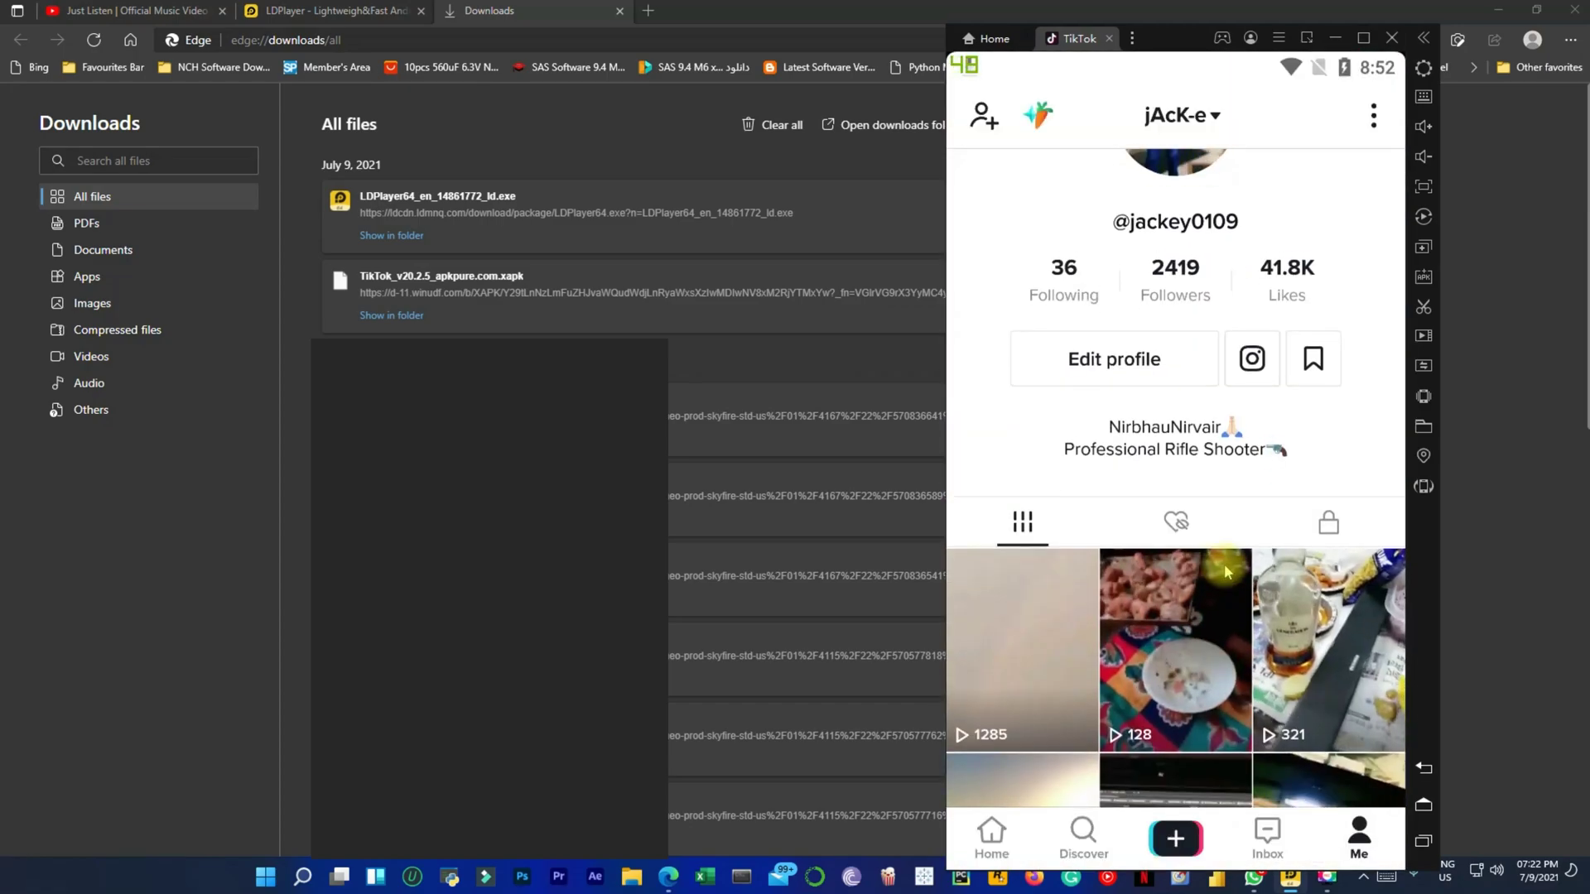
pyautogui.scroll(-5, 1228, 571)
pyautogui.scroll(-2, 1273, 584)
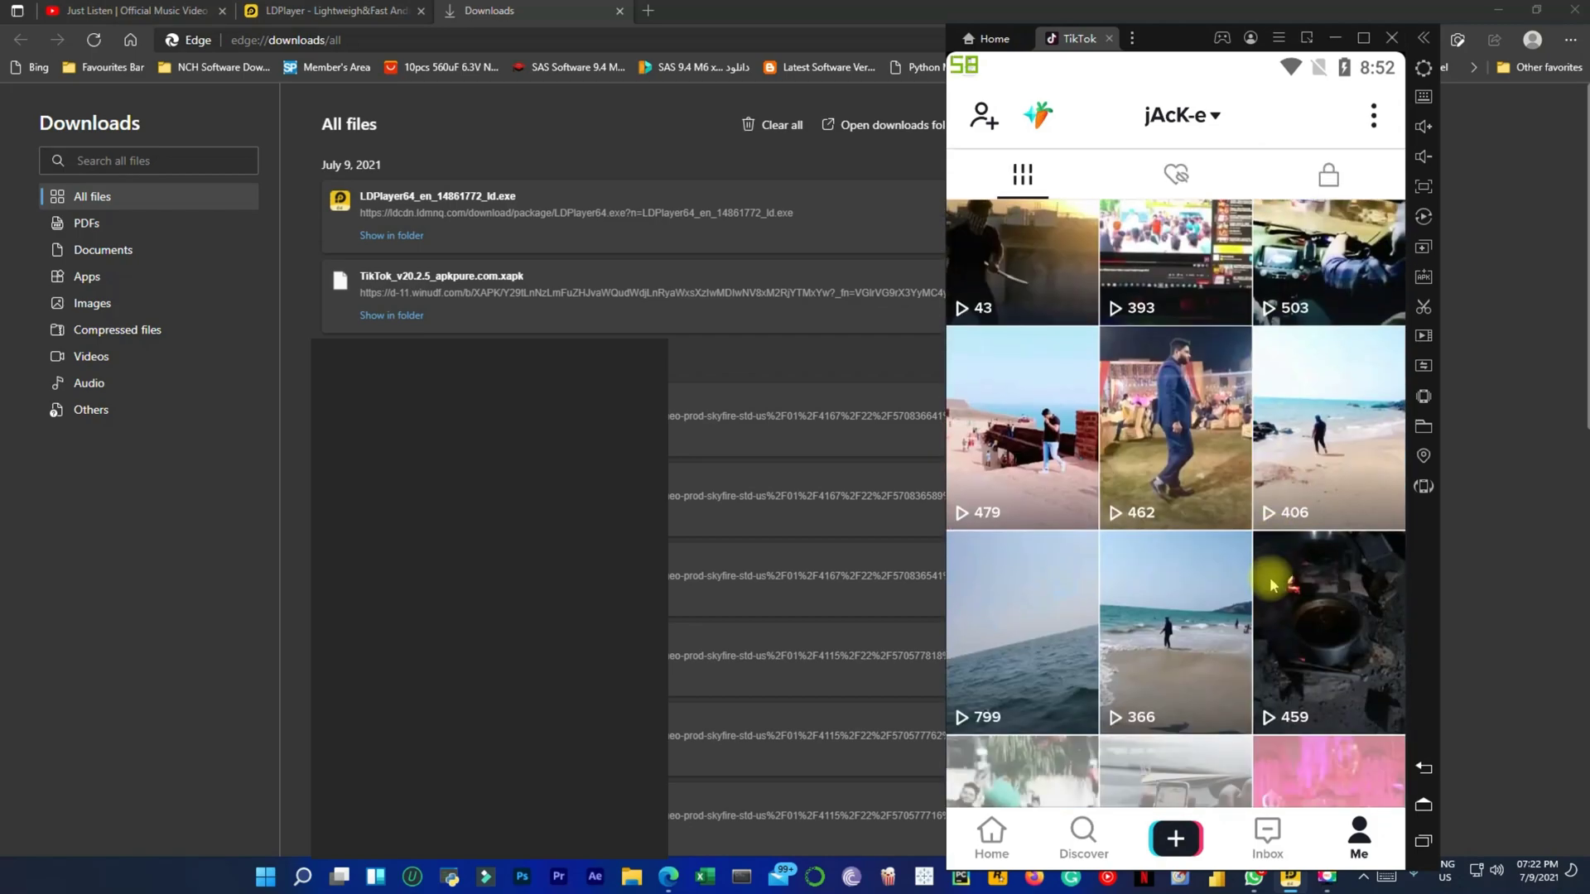
pyautogui.scroll(6, 1267, 571)
pyautogui.scroll(-2, 1217, 553)
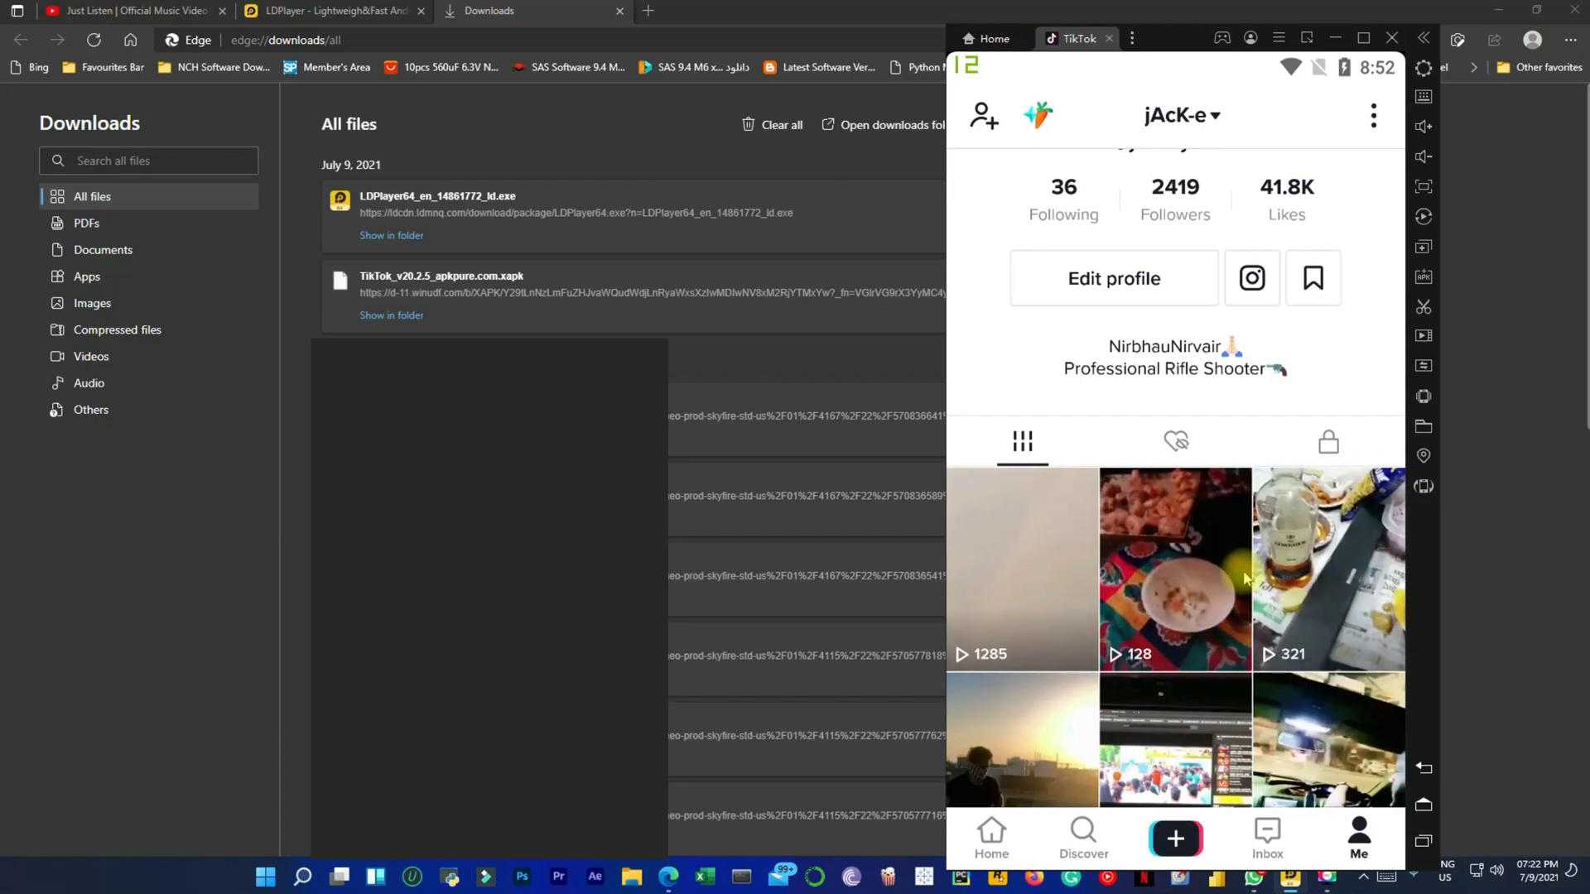
pyautogui.scroll(2, 1244, 577)
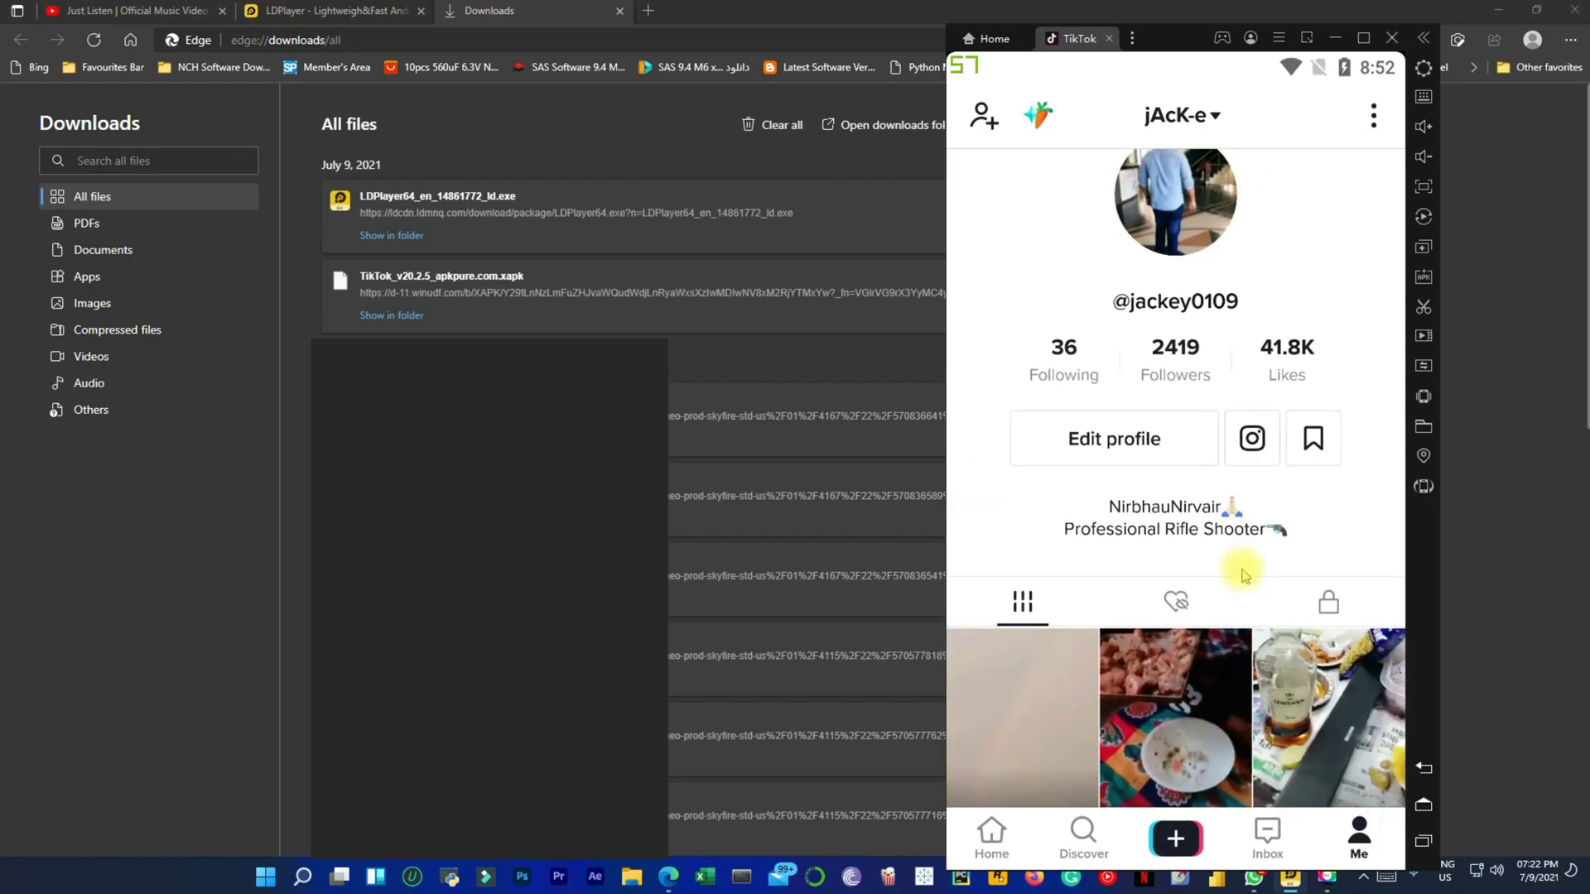
pyautogui.scroll(-8, 1241, 572)
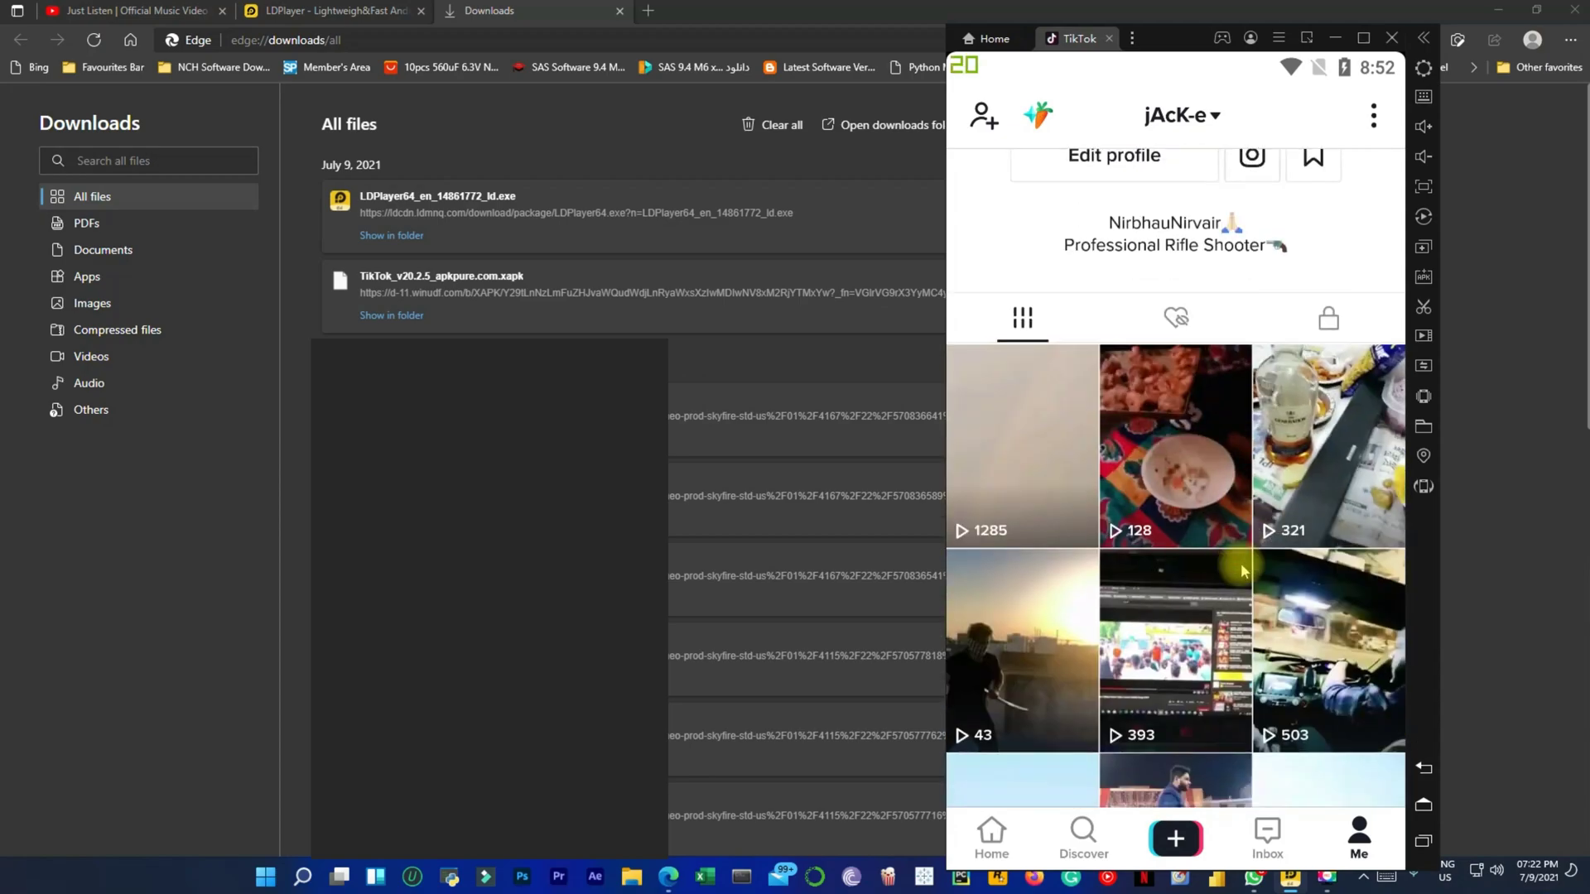
pyautogui.scroll(-2, 1243, 572)
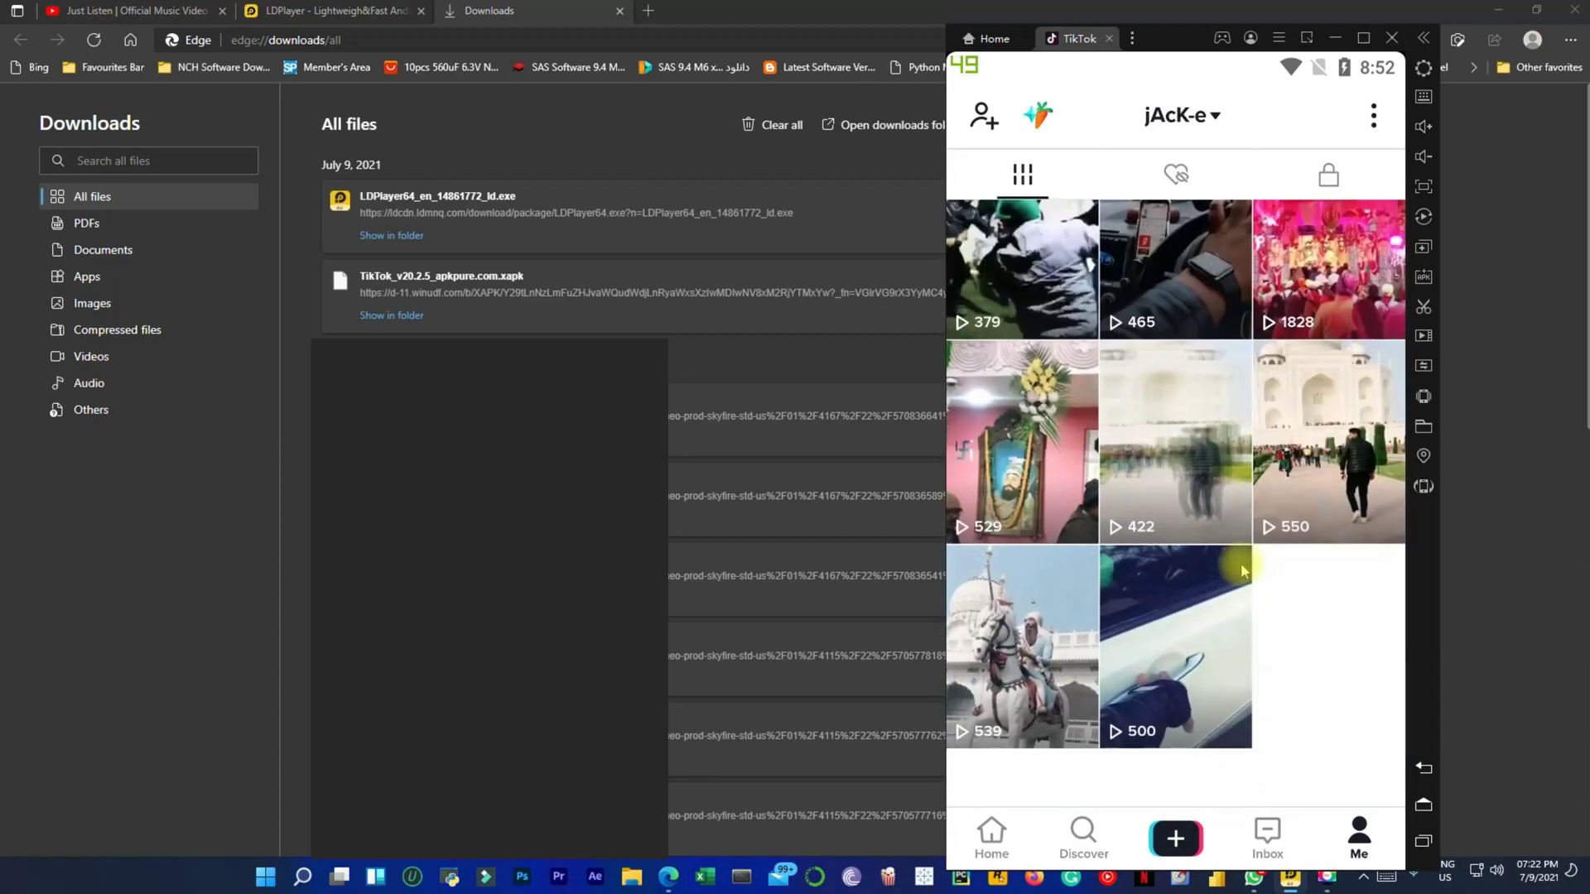
pyautogui.scroll(10, 1201, 538)
pyautogui.scroll(-1, 1138, 493)
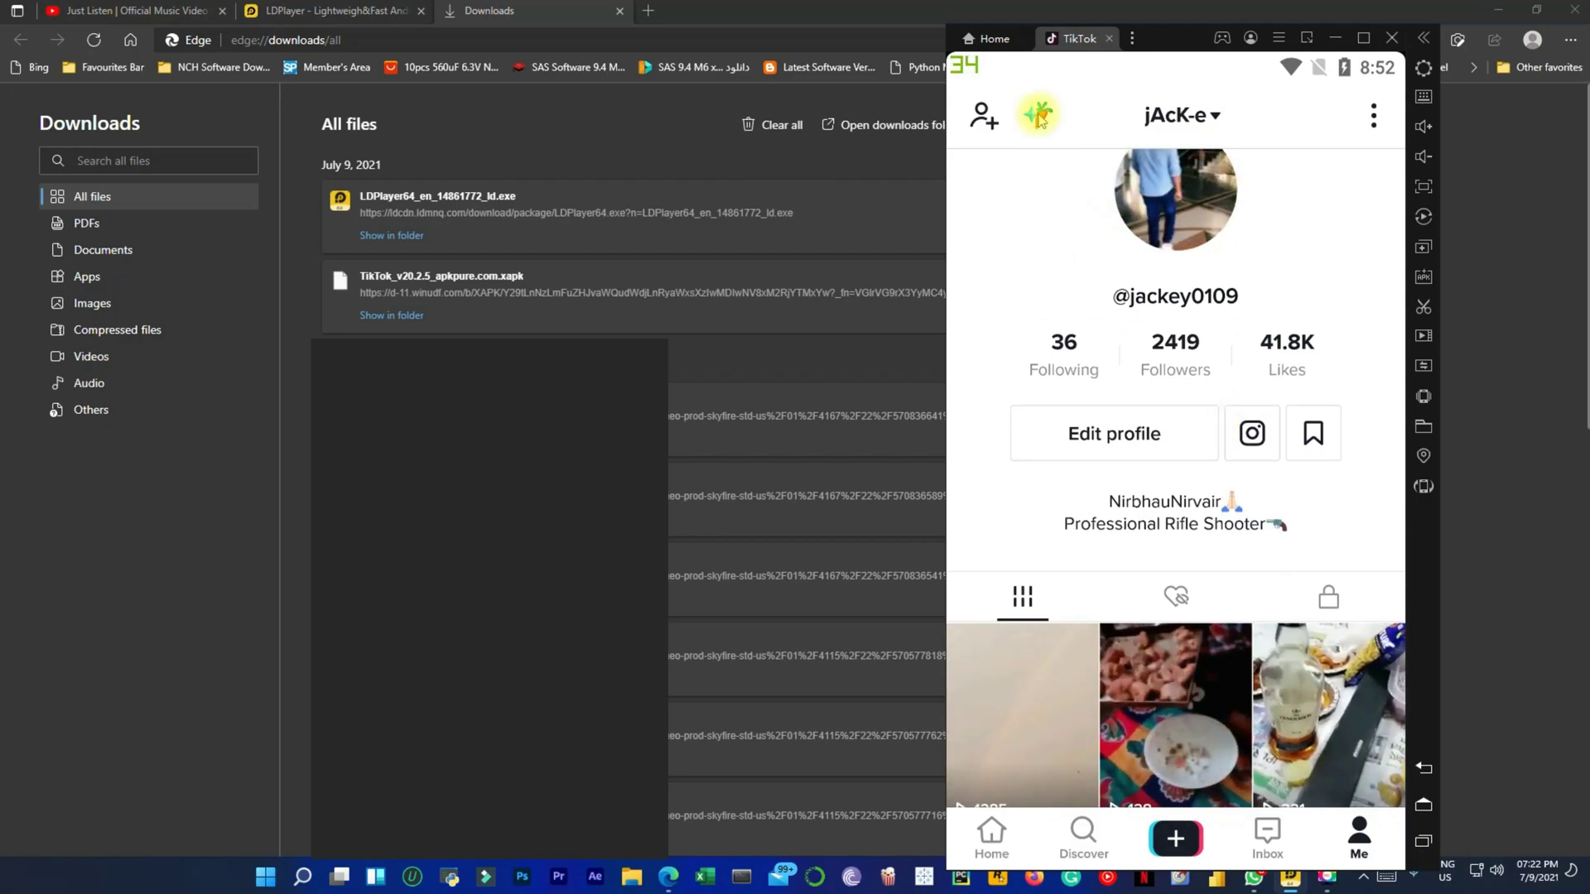
# - Return to the For You feed, move past the busker LIVE, and pause the repo car video
pyautogui.click(998, 837)
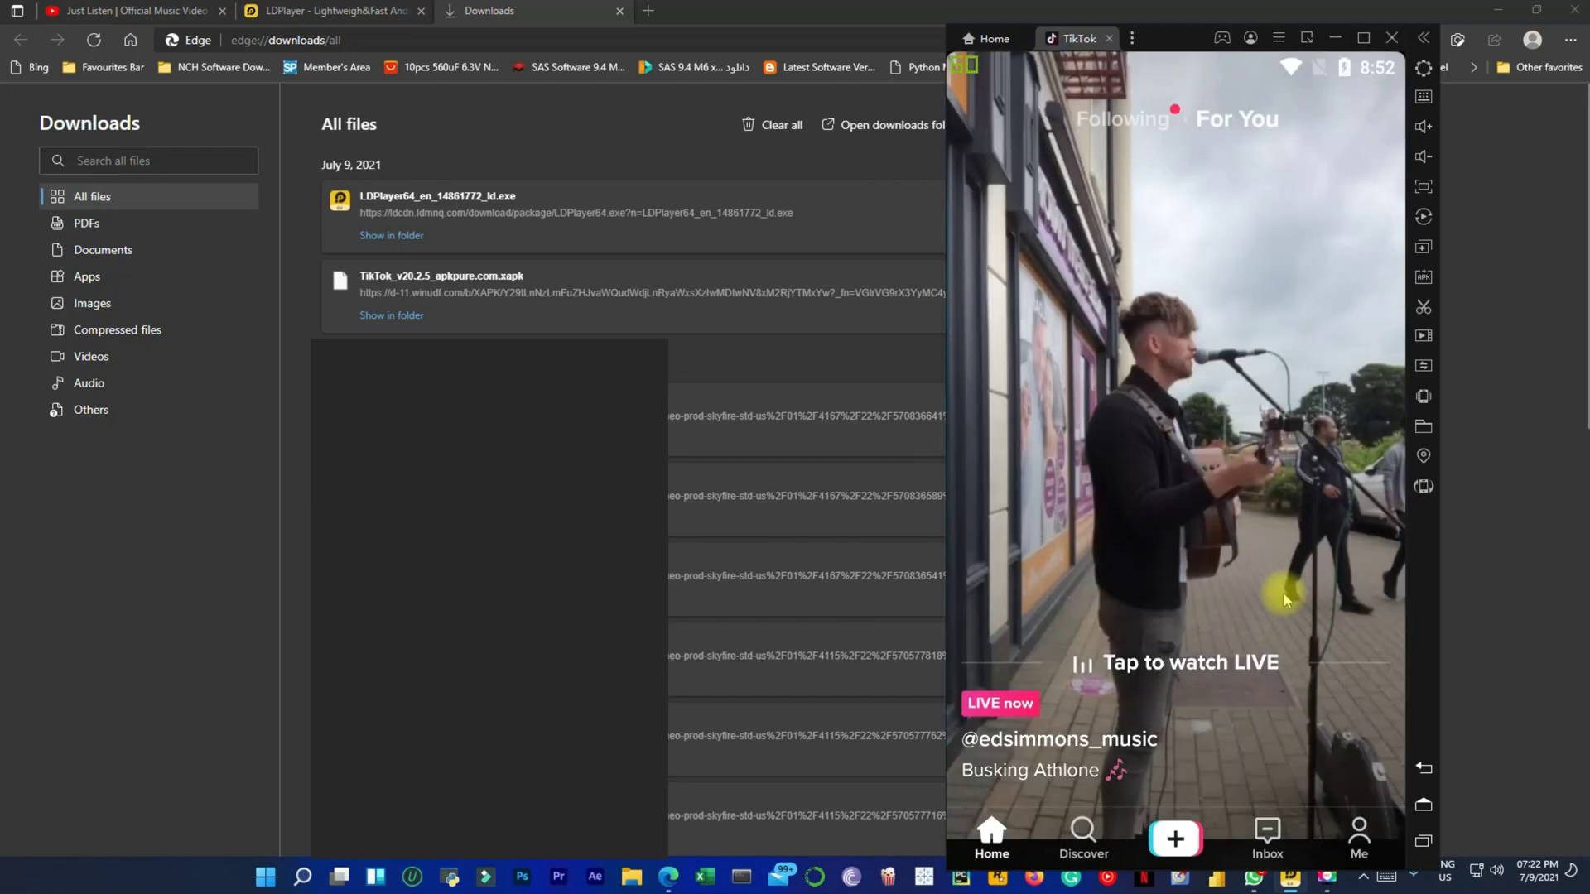
pyautogui.click(1230, 603)
pyautogui.moveTo(1230, 594); pyautogui.dragTo(1245, 399)
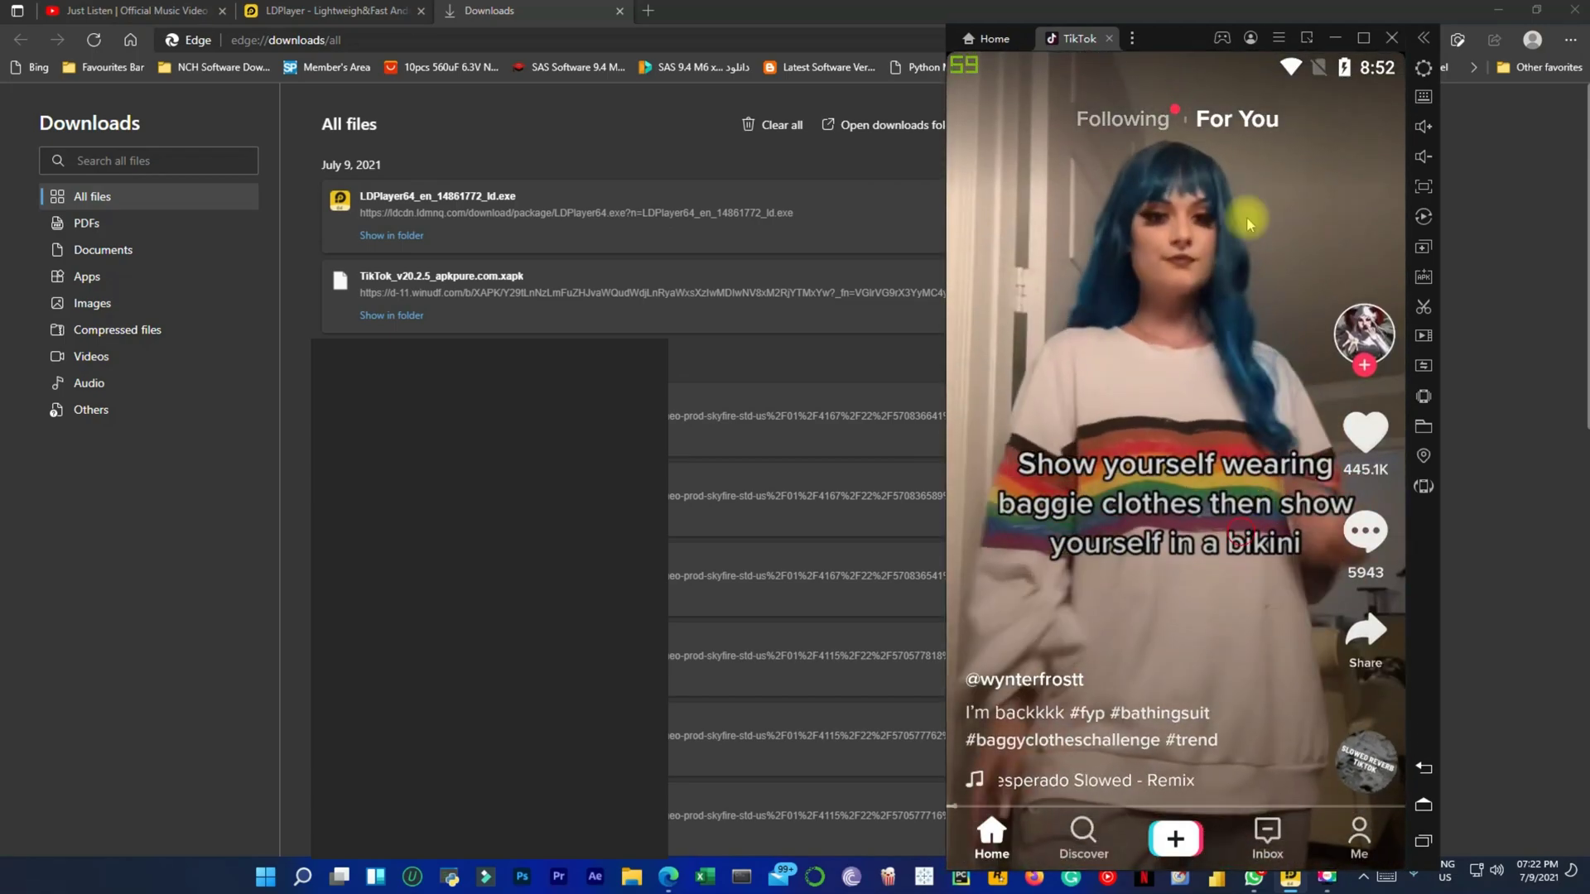
pyautogui.scroll(-1, 1259, 228)
pyautogui.click(1218, 503)
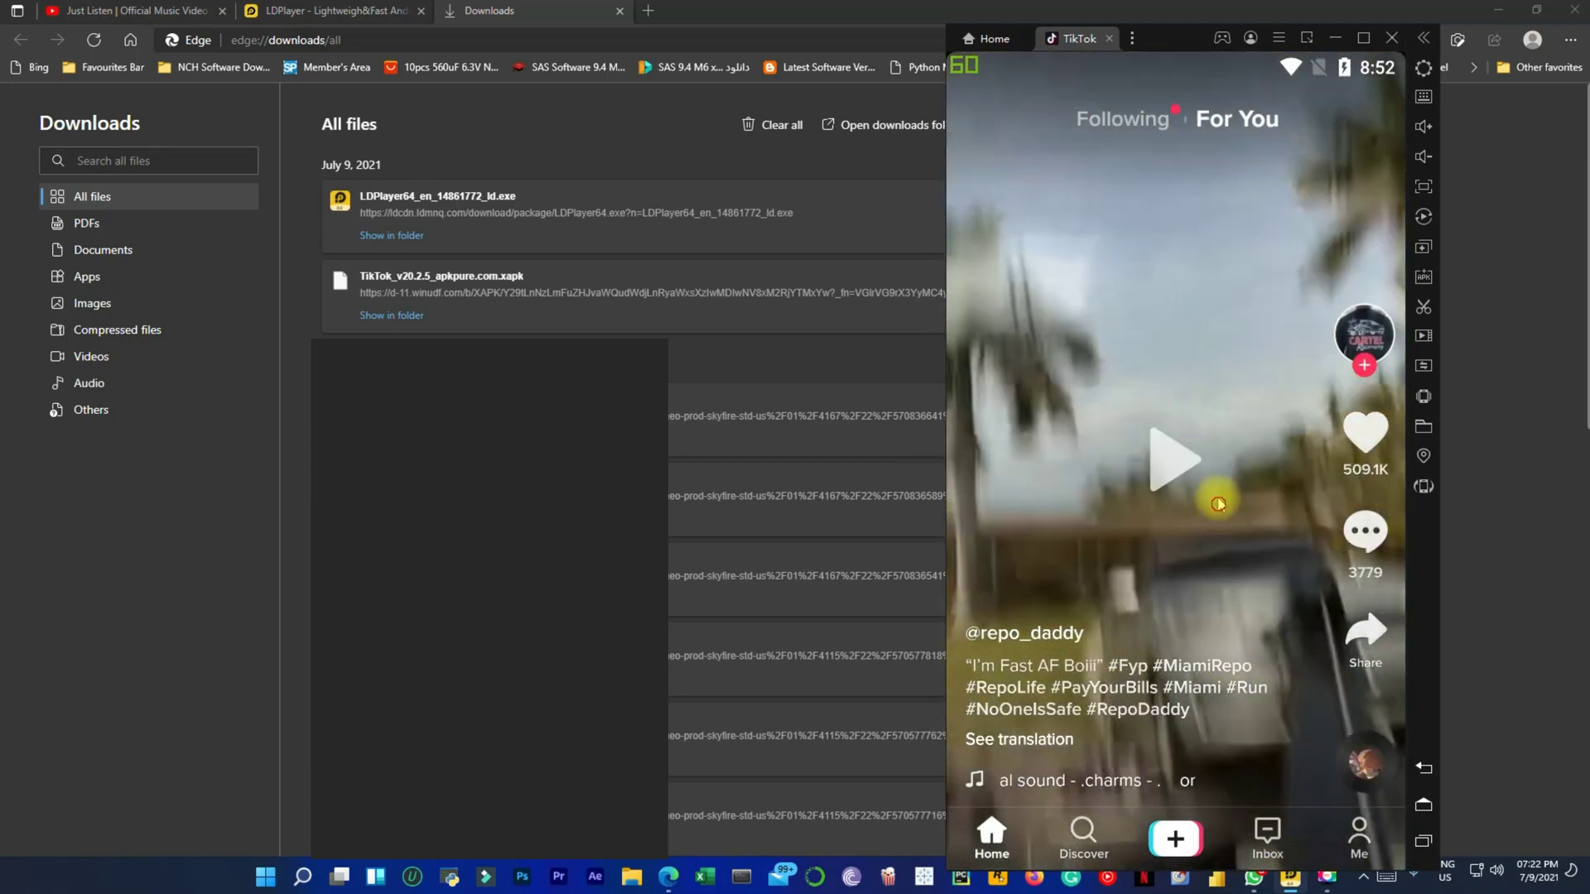
# - Swipe past the cat video to the 'I'm just as good!' clip and pause it
pyautogui.moveTo(1217, 504); pyautogui.dragTo(1249, 377)
pyautogui.moveTo(1247, 508); pyautogui.dragTo(1250, 413)
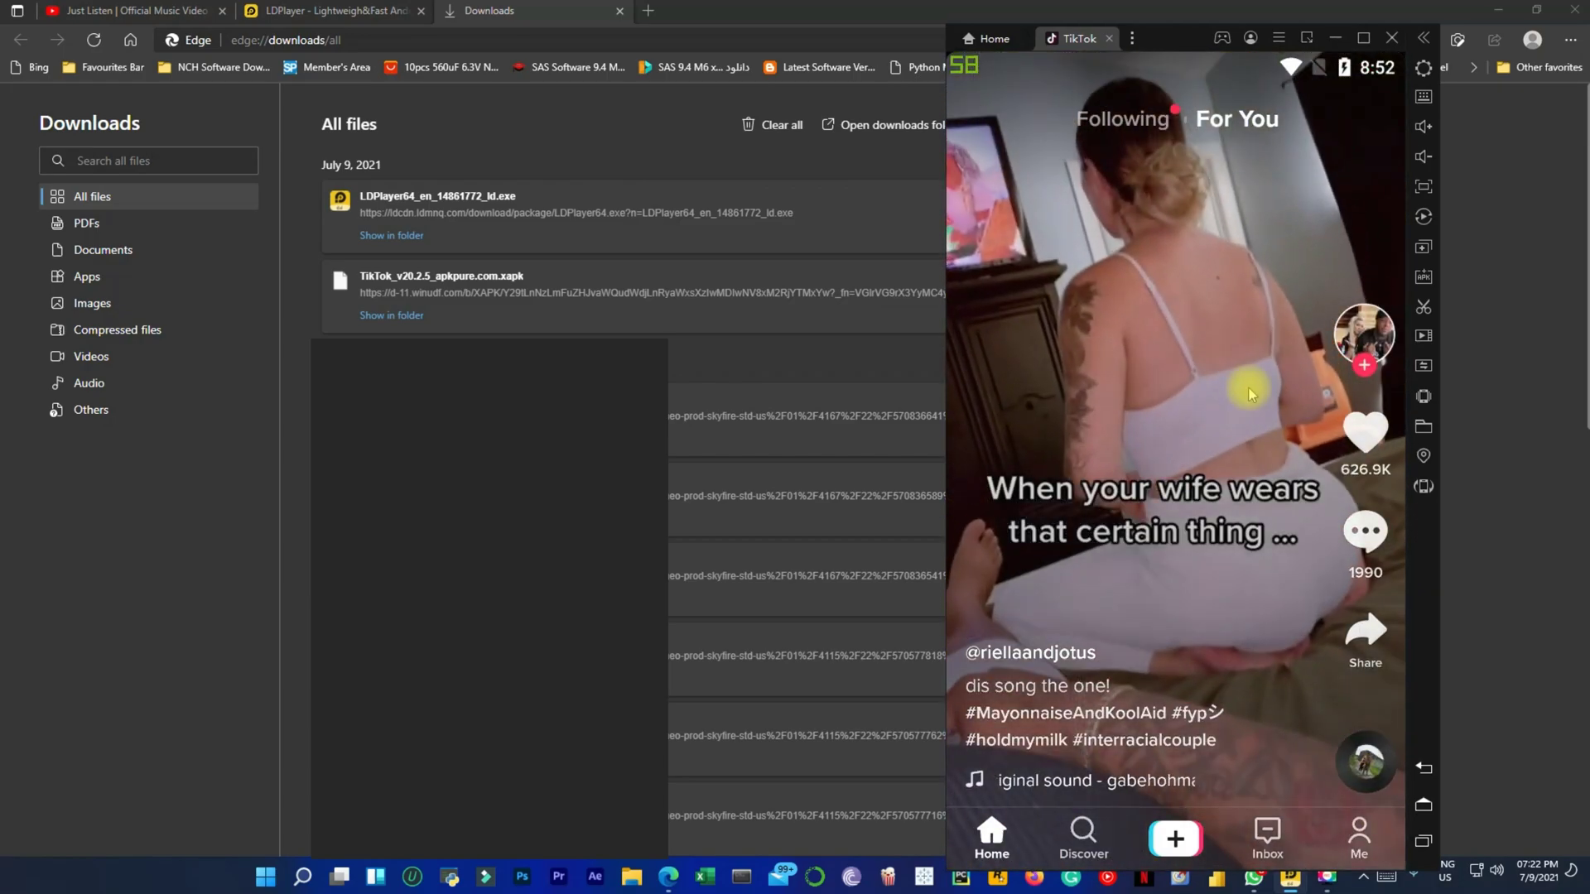
pyautogui.moveTo(1250, 580); pyautogui.dragTo(1187, 412)
pyautogui.click(1217, 515)
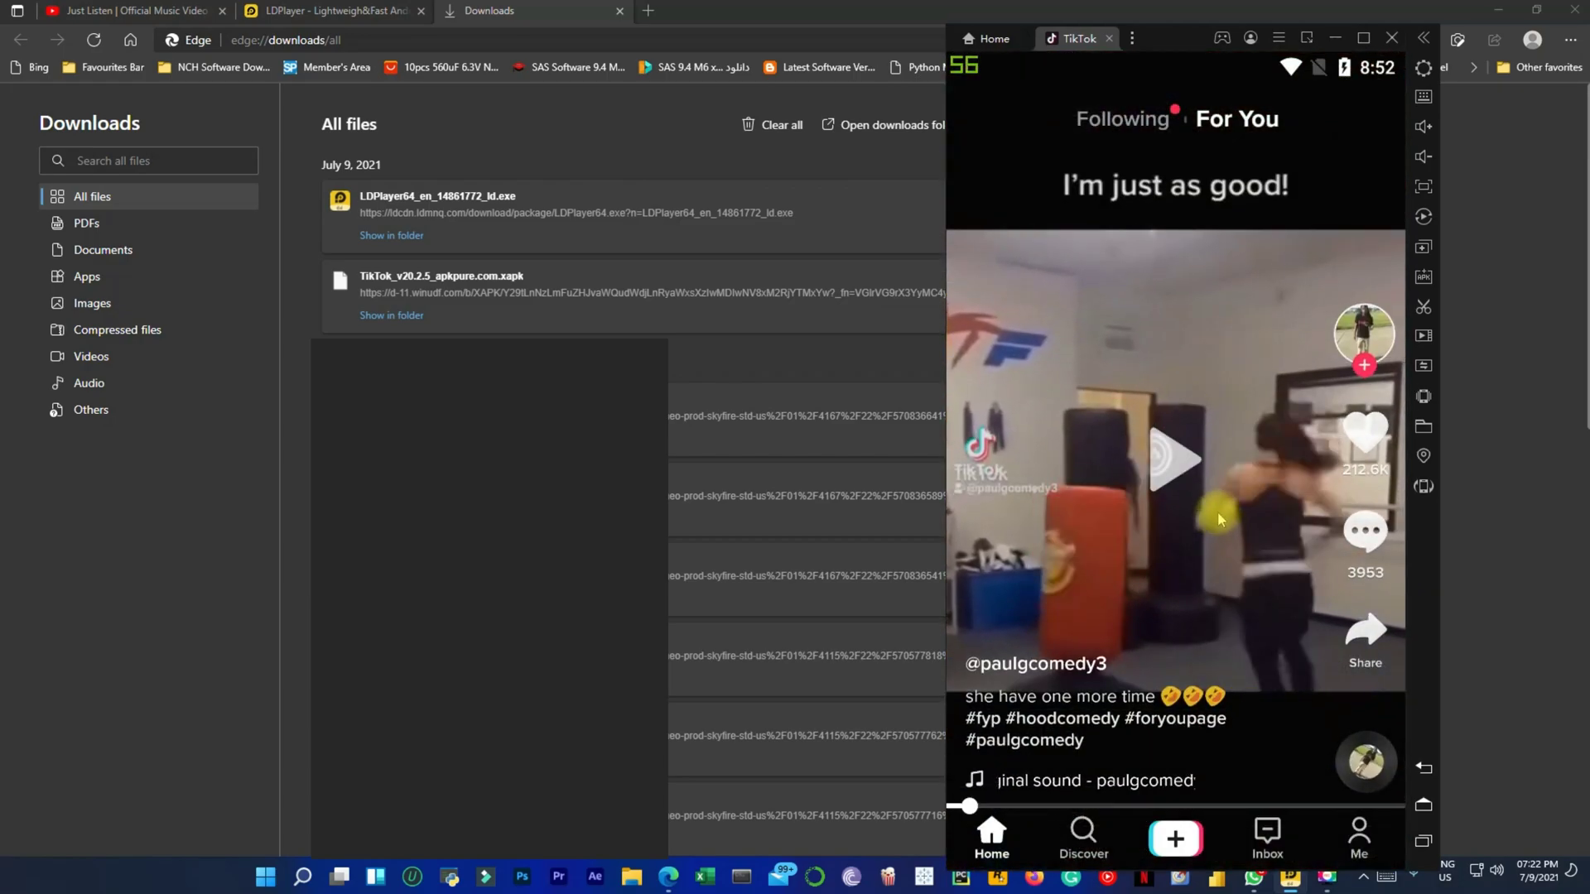